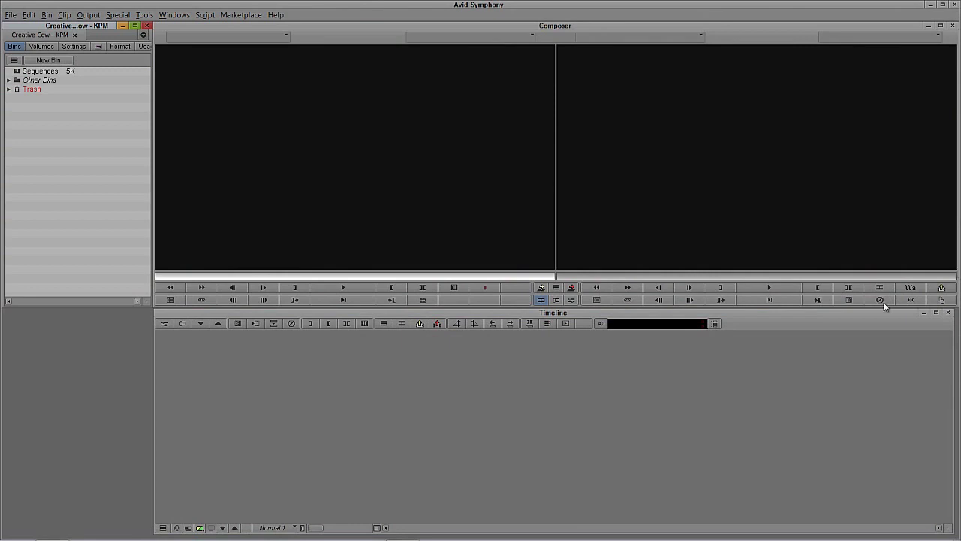
# Open the Marquee Title user setting and examine its options for creating new titles and promoting Title Tool titles.
pyautogui.click(74, 47)
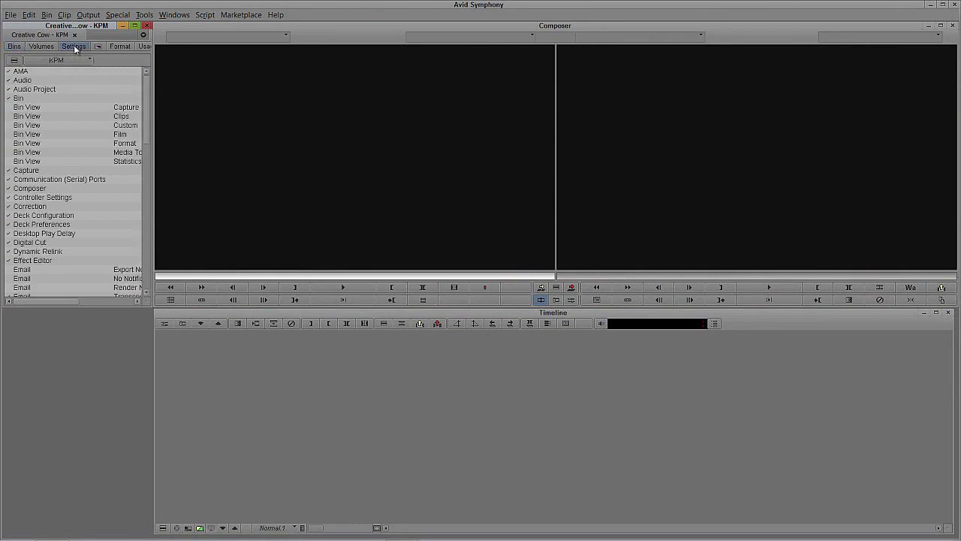
pyautogui.scroll(-1, 83, 131)
pyautogui.scroll(-5, 83, 131)
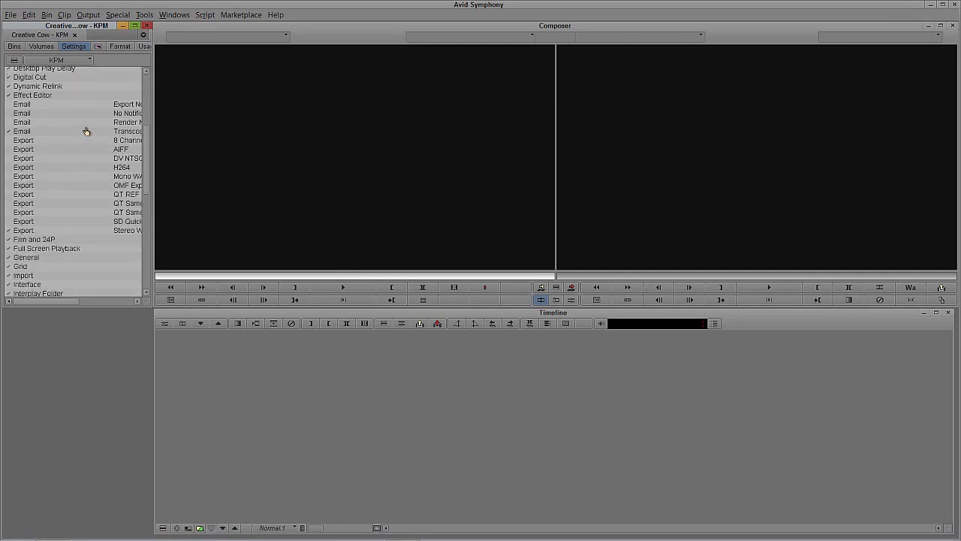
pyautogui.scroll(-3, 86, 131)
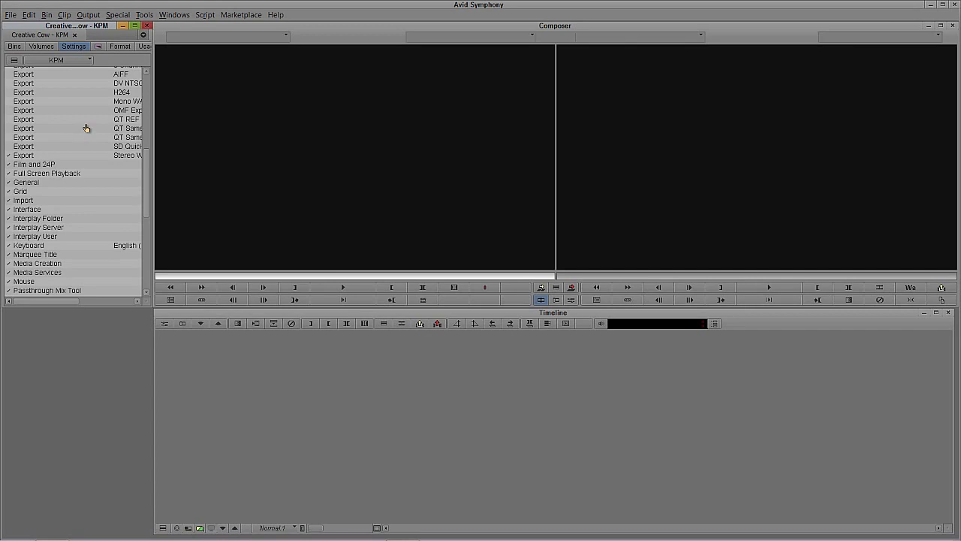
pyautogui.scroll(-2, 86, 129)
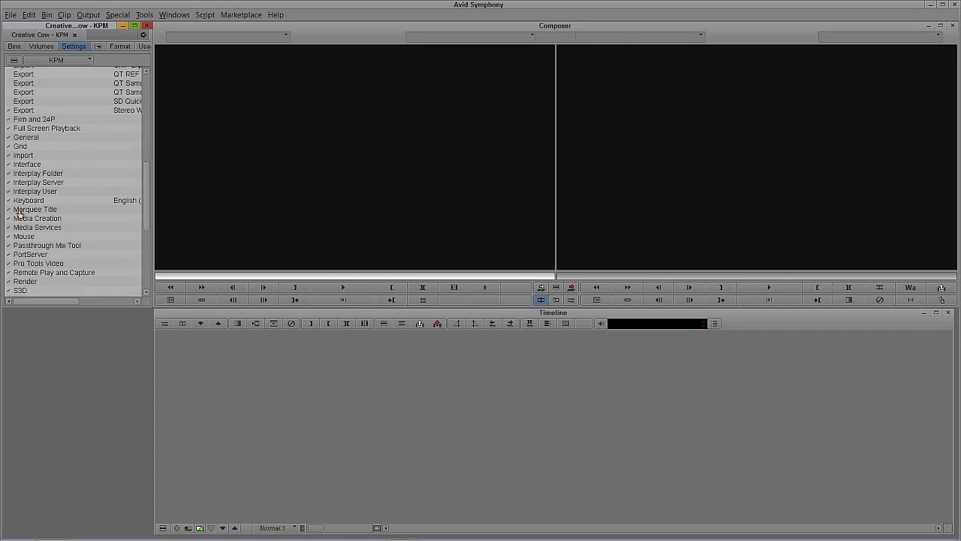
pyautogui.click(18, 211)
pyautogui.doubleClick(54, 210)
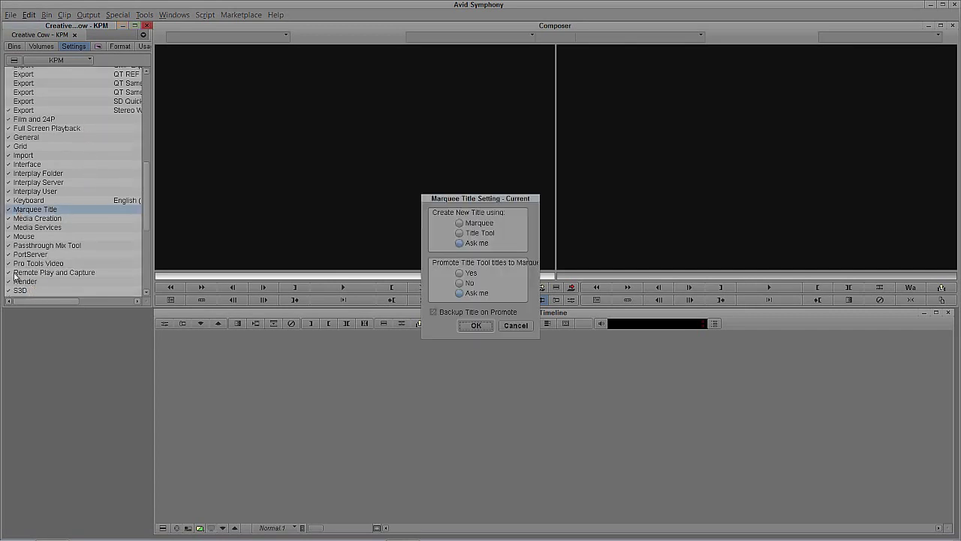
pyautogui.moveTo(477, 199); pyautogui.dragTo(331, 190)
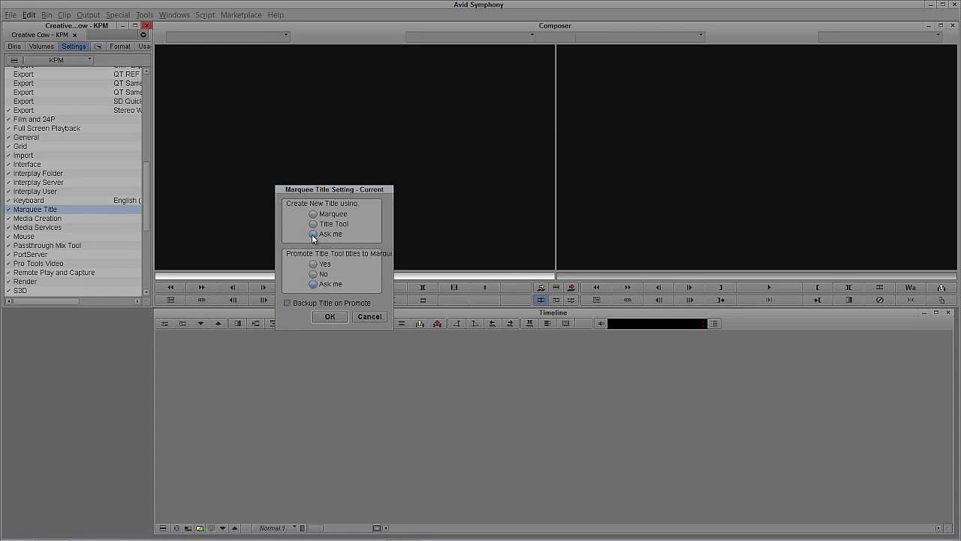
pyautogui.click(329, 317)
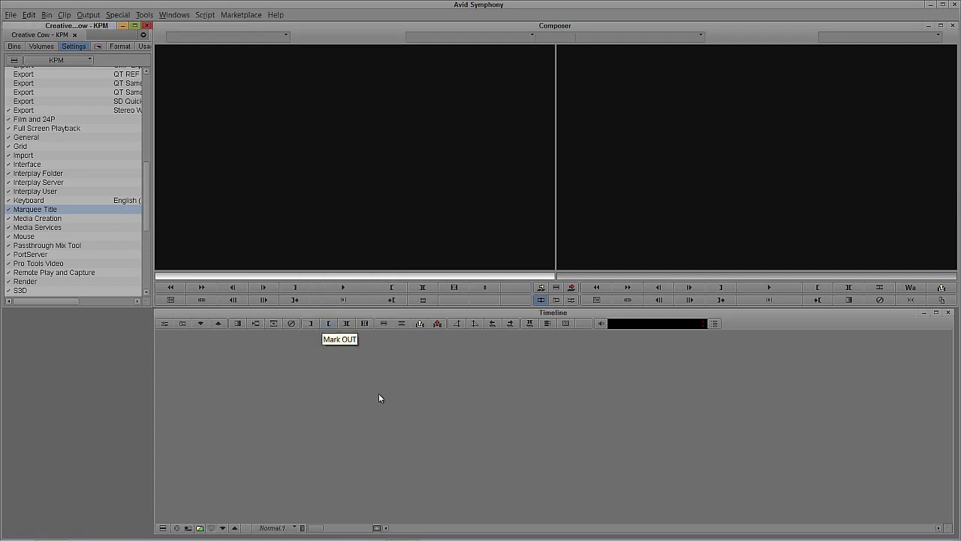
# Create a new title using Marquee while no sequence is loaded.
pyautogui.click(16, 47)
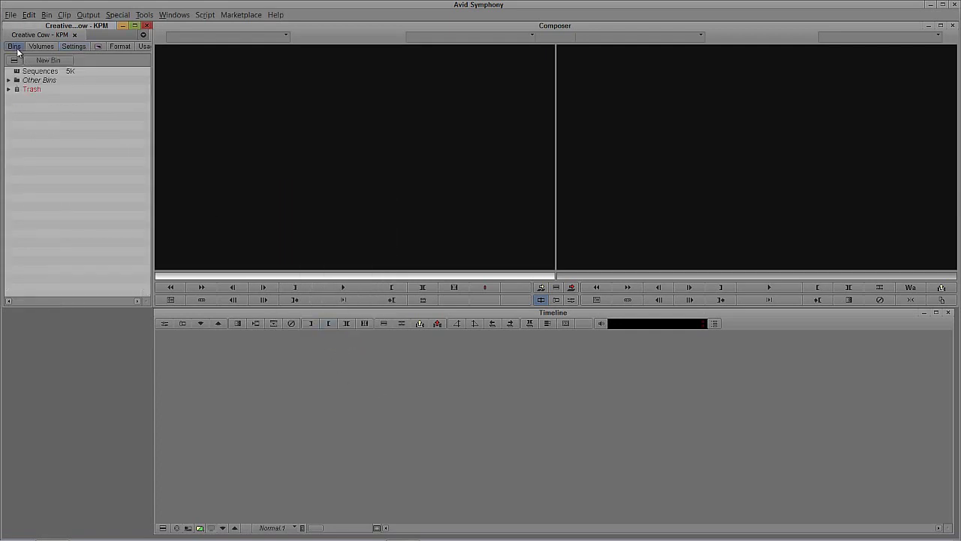
pyautogui.click(65, 16)
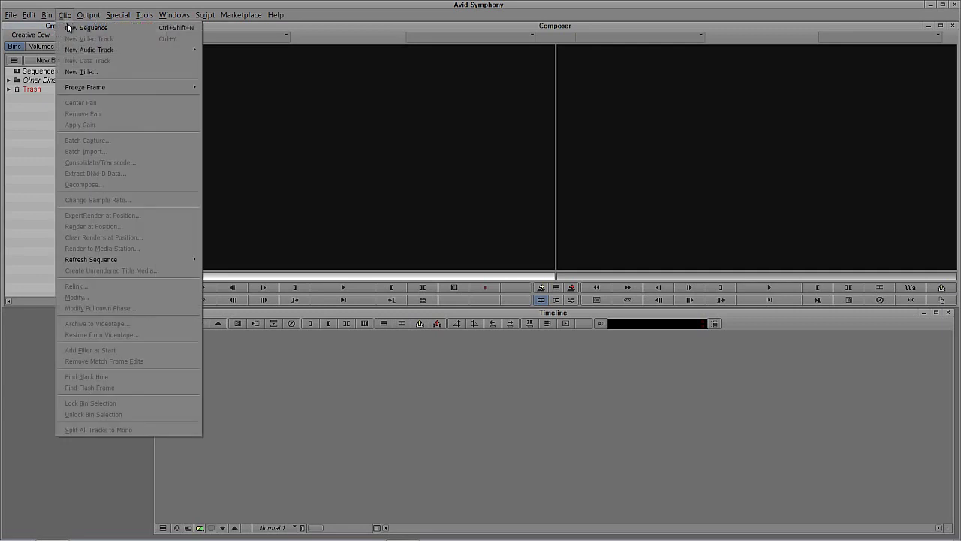
pyautogui.click(76, 72)
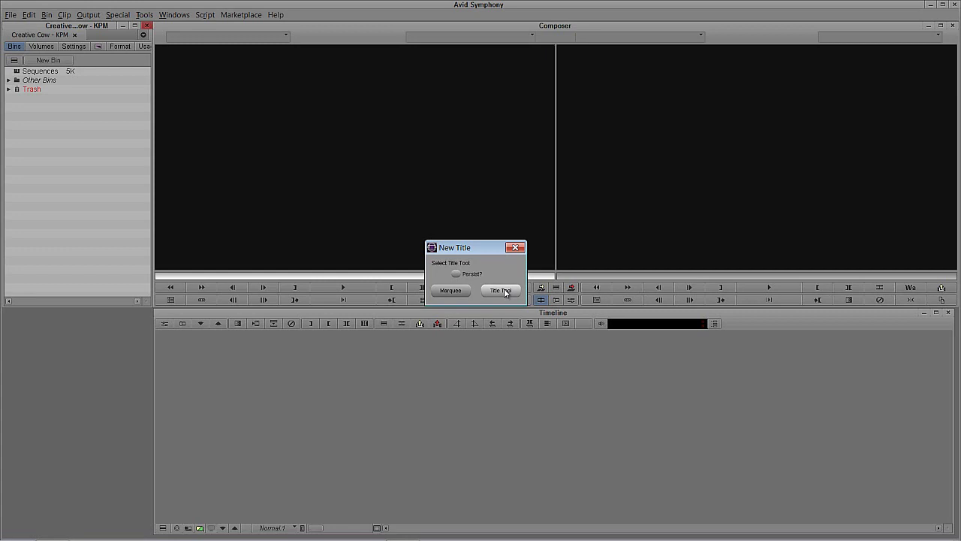
pyautogui.click(449, 291)
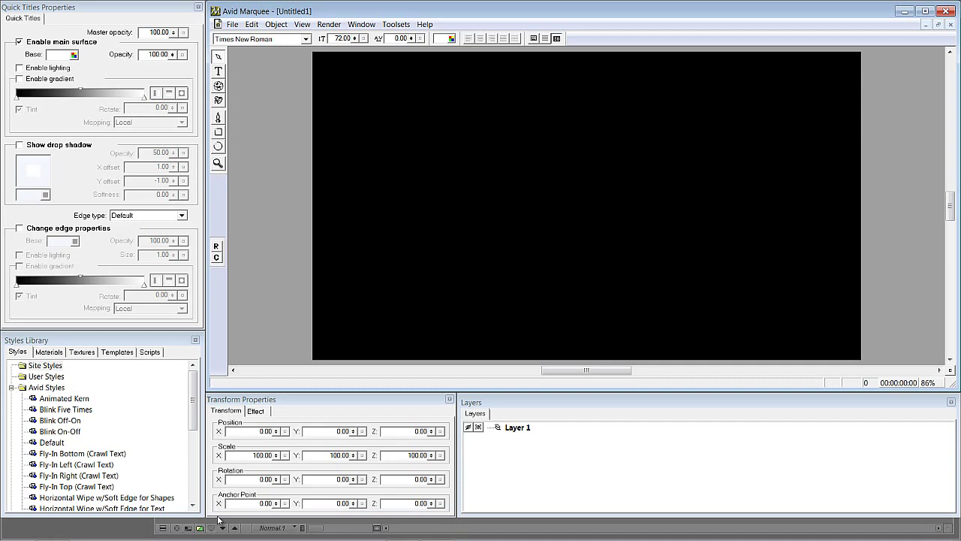
# Cycle through the open applications between Avid Marquee and Avid Symphony.
pyautogui.hotkey('alt', 'Tab')
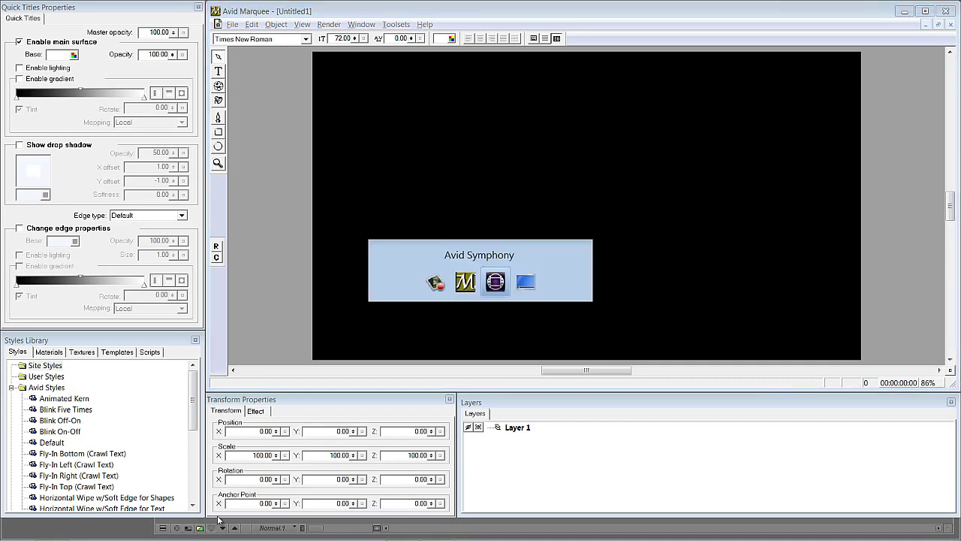
pyautogui.press('Tab')
pyautogui.press('Tab')
pyautogui.press('Tab')
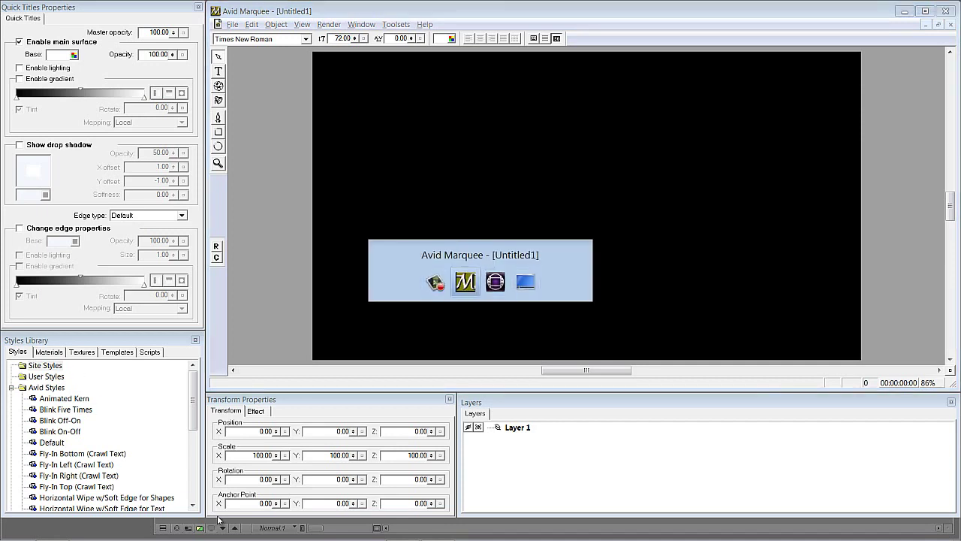
pyautogui.press('Tab')
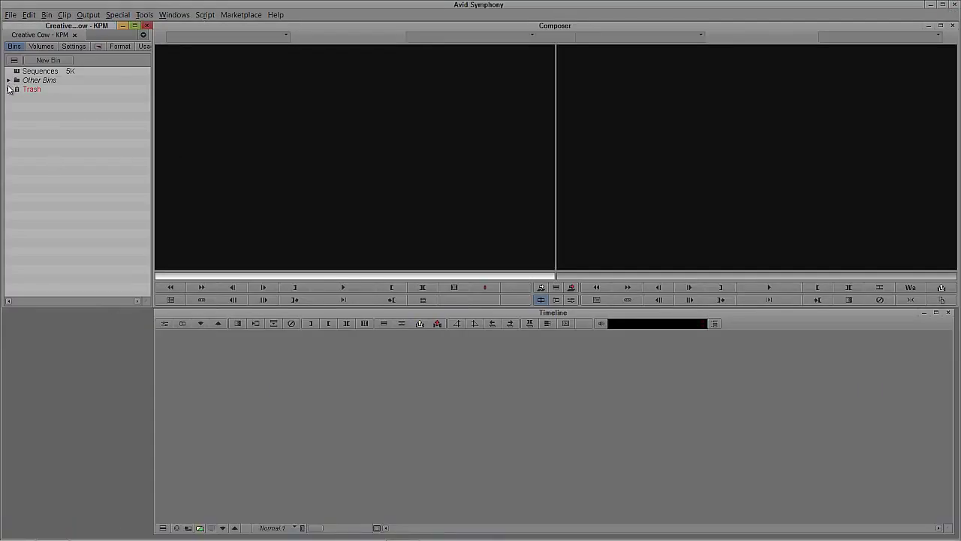
# Open the Motocross bin beneath the project window and load clip 000947_VTXHD.mov into the source monitor.
pyautogui.click(9, 81)
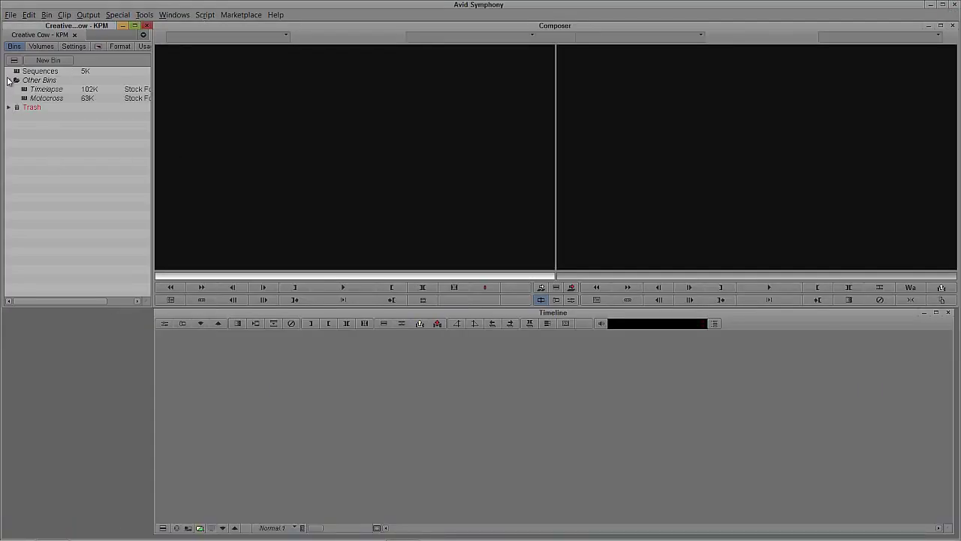
pyautogui.click(23, 99)
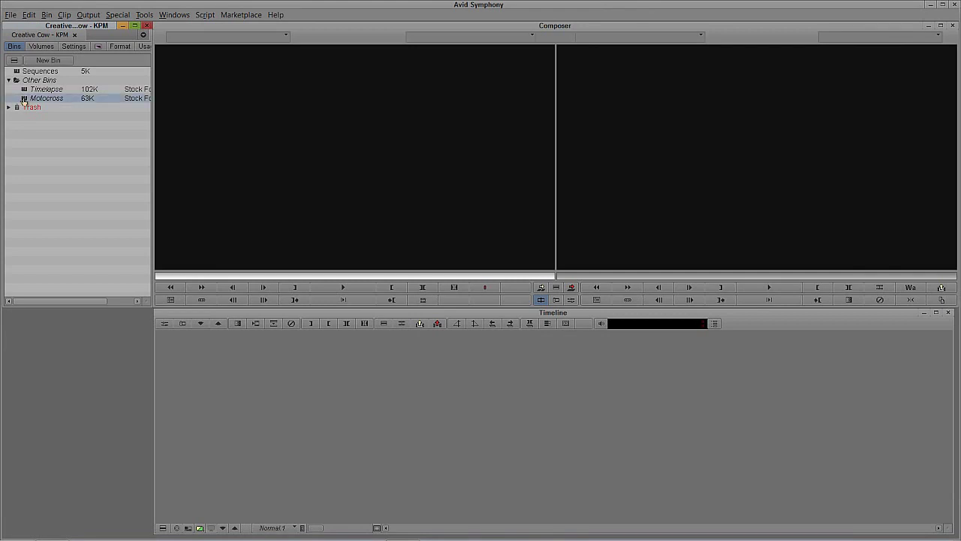
pyautogui.doubleClick(23, 99)
pyautogui.moveTo(46, 347); pyautogui.dragTo(44, 319)
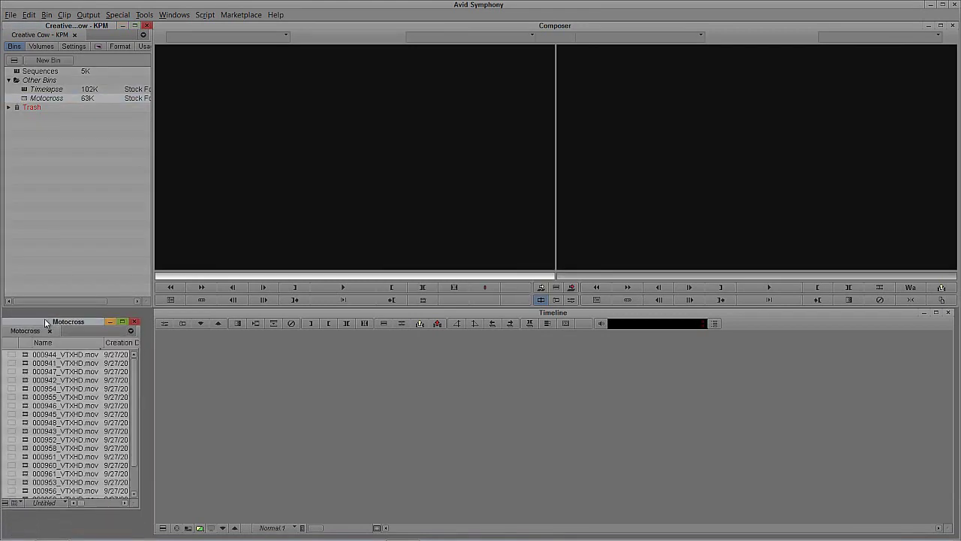
pyautogui.doubleClick(28, 367)
# Open the Sequences bin, shrink its window and place it over the empty area of the project window.
pyautogui.click(17, 73)
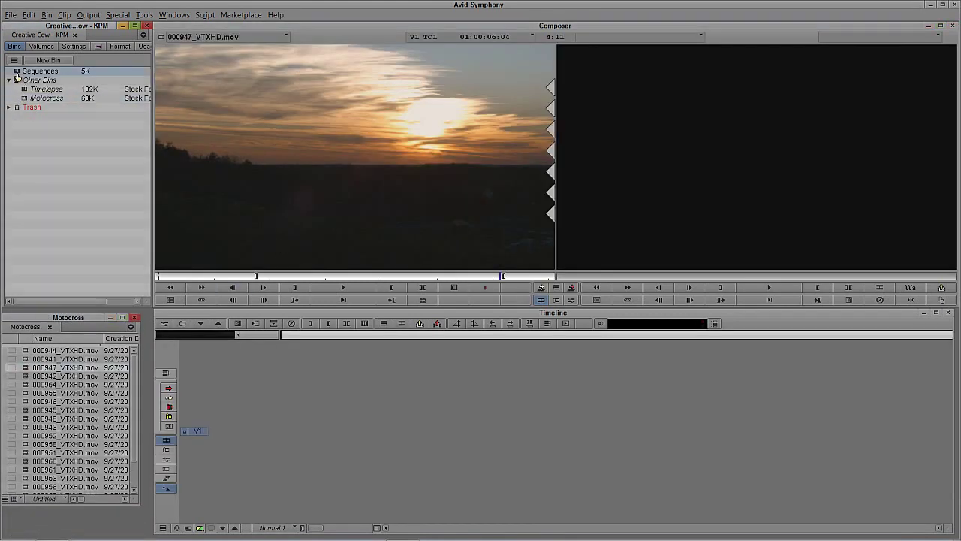
pyautogui.doubleClick(17, 73)
pyautogui.moveTo(541, 456); pyautogui.dragTo(306, 463)
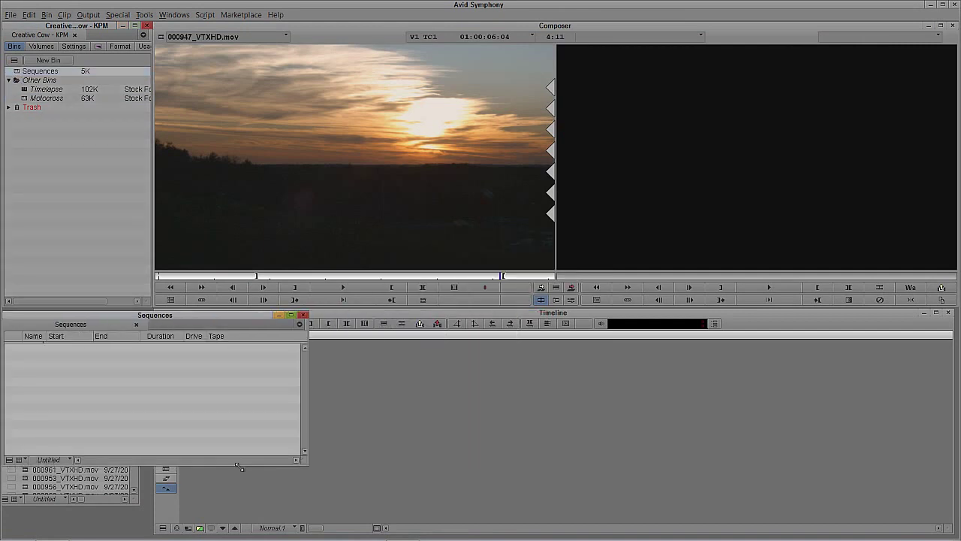
pyautogui.moveTo(239, 468); pyautogui.dragTo(141, 476)
pyautogui.moveTo(78, 316); pyautogui.dragTo(83, 130)
# Mark a range of about 8:05 in clip 000948_VTXHD.mov and splice it into a new sequence stored in the Sequences bin.
pyautogui.doubleClick(27, 418)
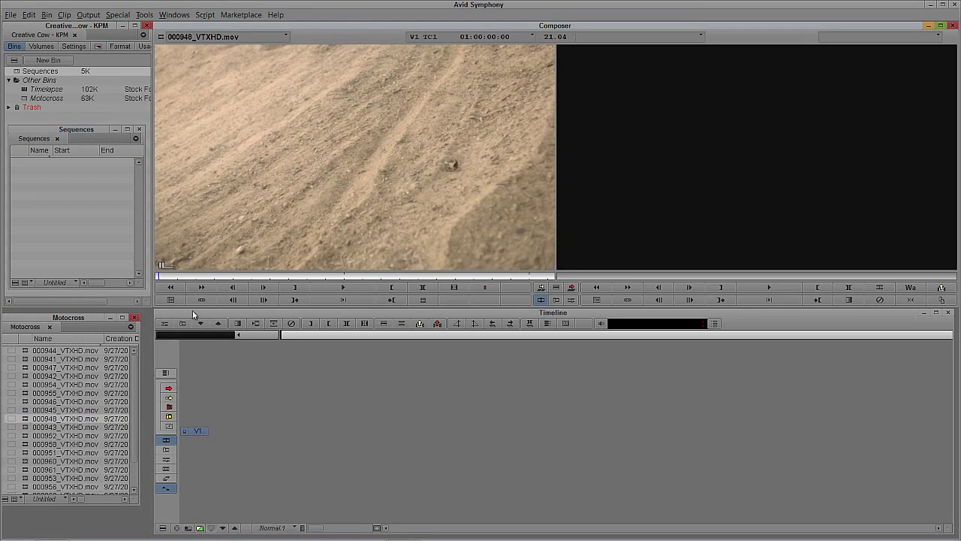
pyautogui.moveTo(248, 277); pyautogui.dragTo(394, 278)
pyautogui.press('o')
pyautogui.press('v')
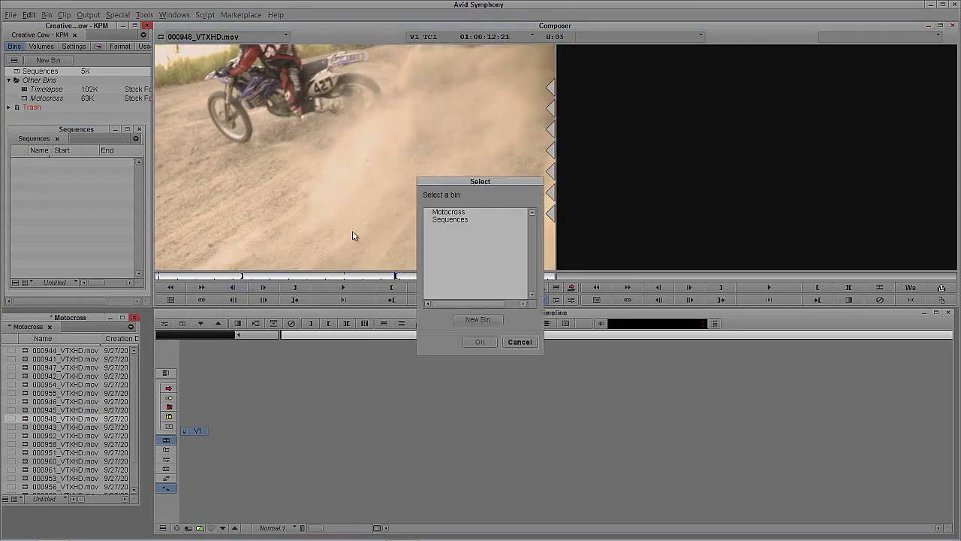
pyautogui.click(450, 219)
pyautogui.click(480, 342)
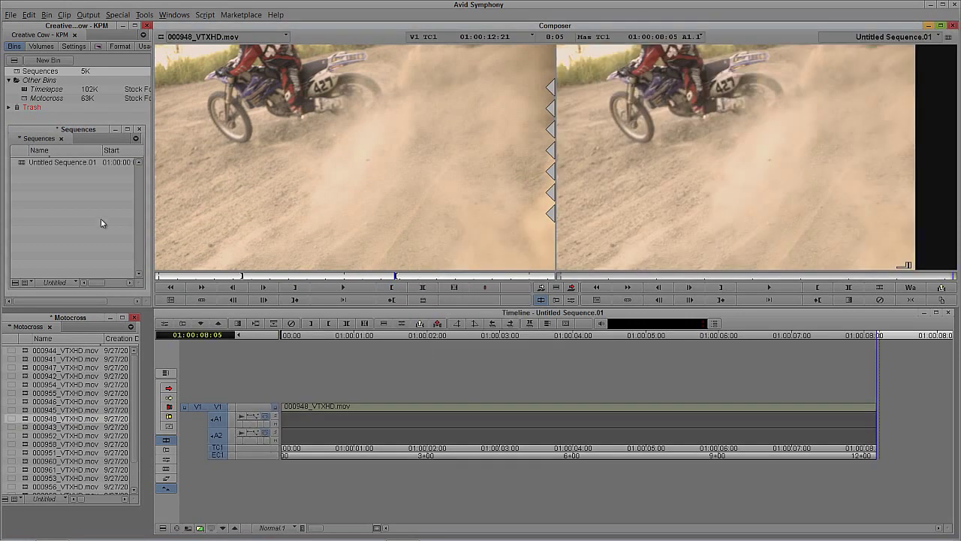
# Create a new Marquee title over the frame of the motocross sequence.
pyautogui.click(24, 164)
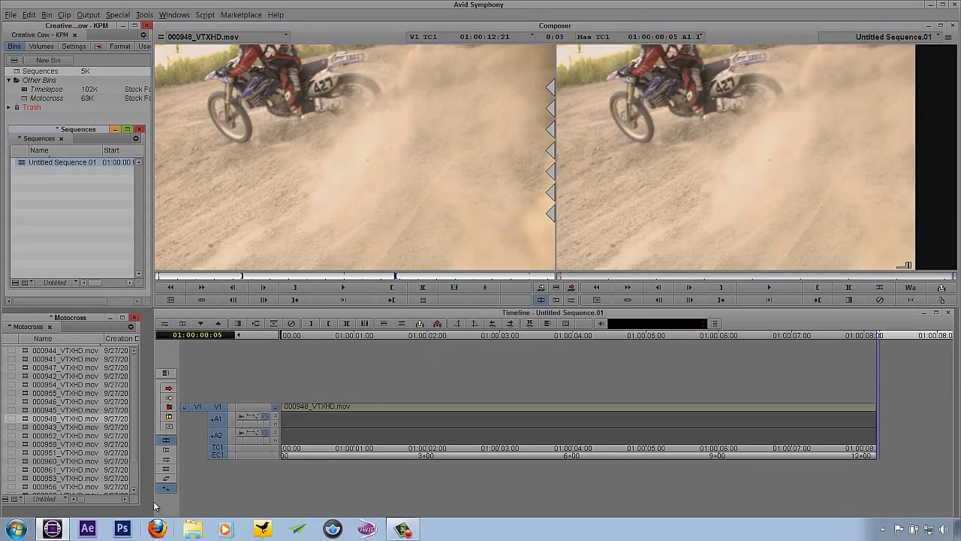
pyautogui.click(67, 15)
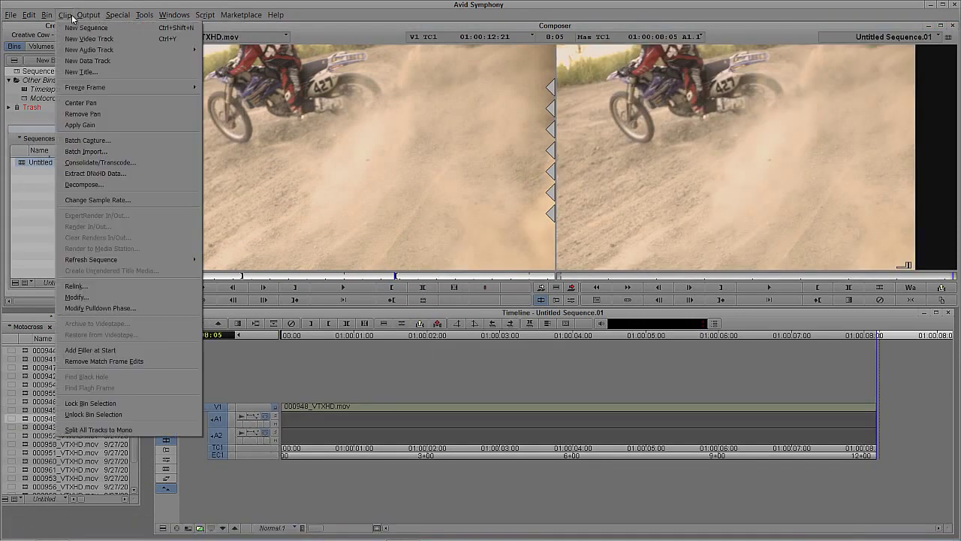
pyautogui.click(81, 71)
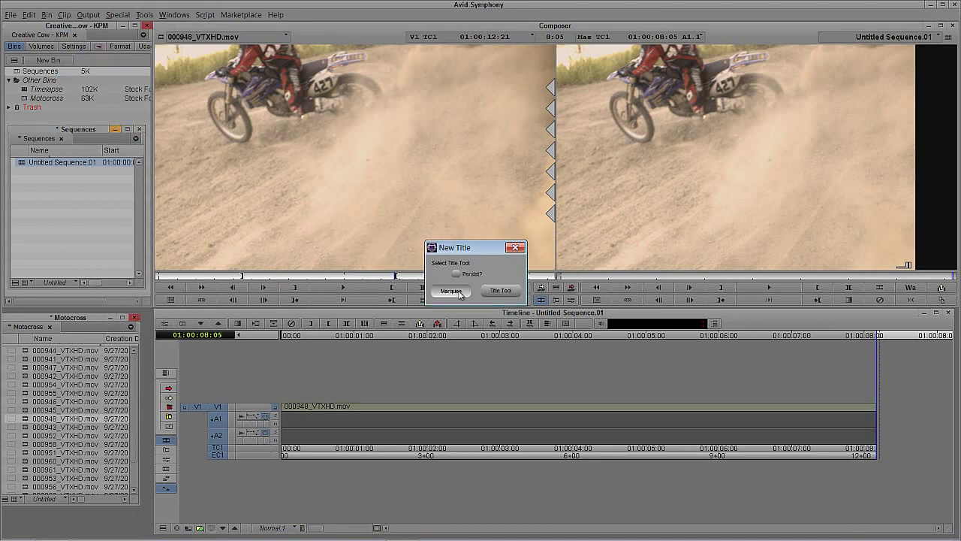
pyautogui.click(459, 292)
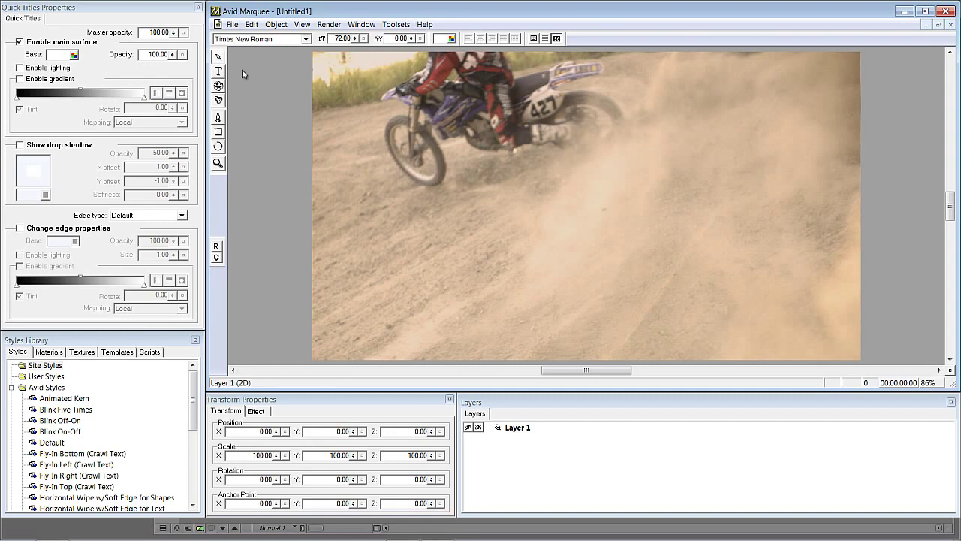
# Show the safe title area guides and switch the background video off and on again.
pyautogui.click(534, 42)
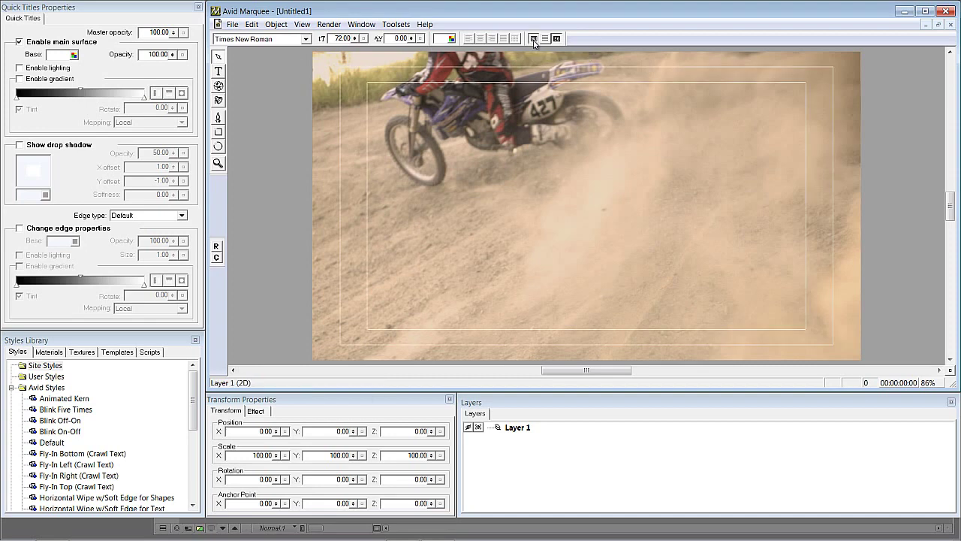
pyautogui.click(546, 41)
pyautogui.click(557, 39)
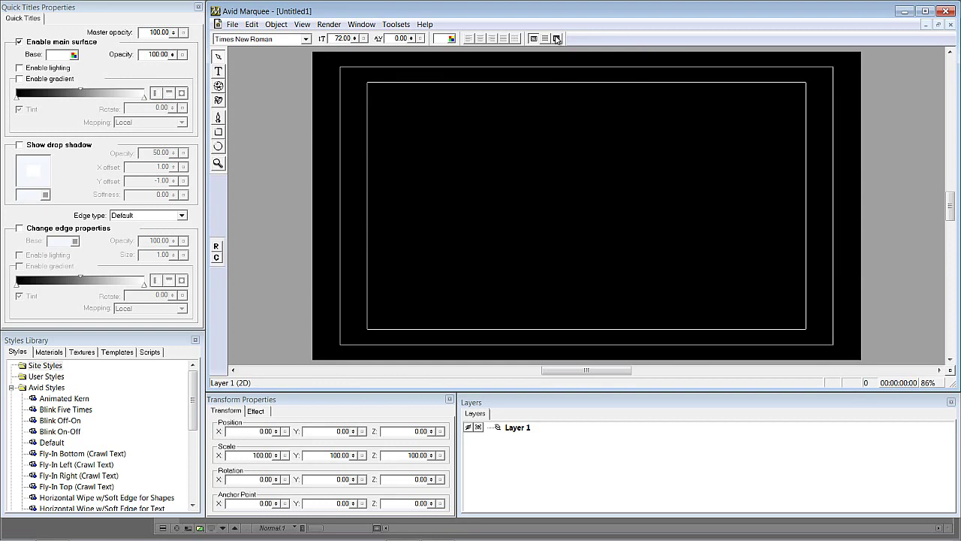
pyautogui.click(557, 39)
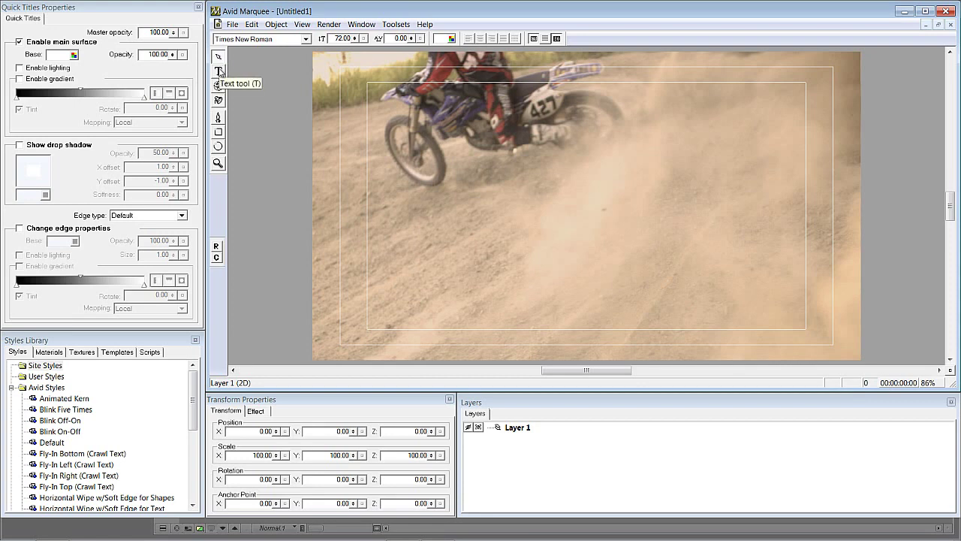
# Add the text BMXING in capitals with the Text tool, just below the motorbike's front wheel.
pyautogui.click(220, 72)
pyautogui.click(417, 202)
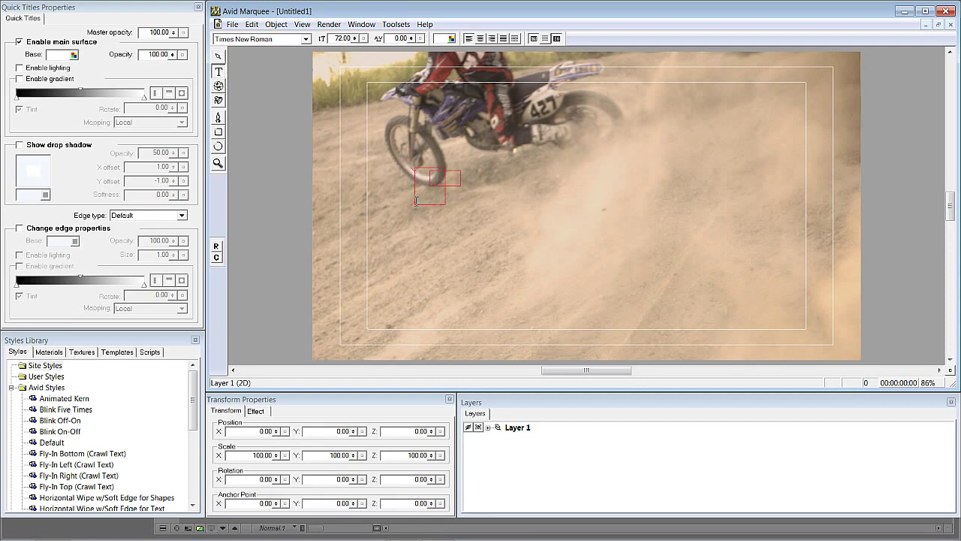
pyautogui.press('capslock')
pyautogui.write('BMXING')
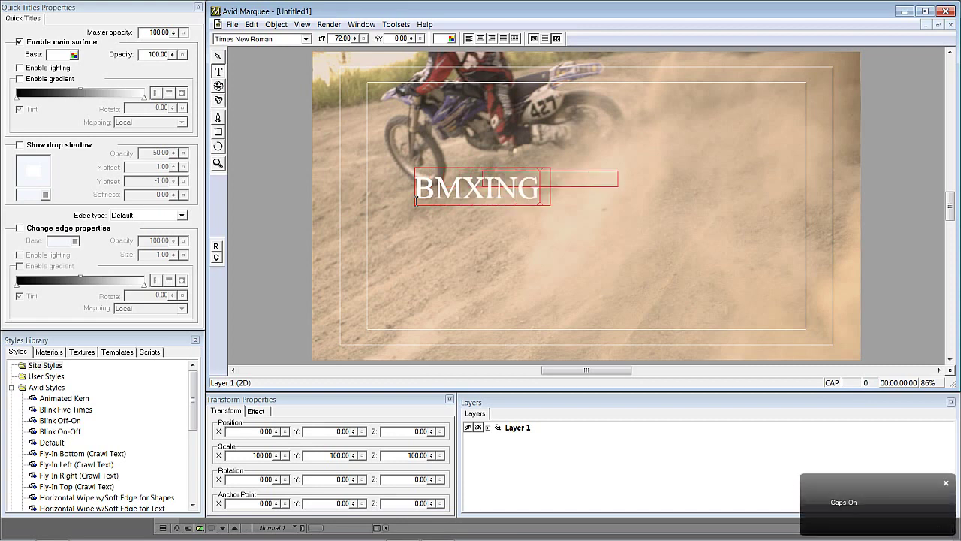
pyautogui.press('capslock')
# Set the font of the whole BMXING text to Impact and deselect the text.
pyautogui.click(436, 193)
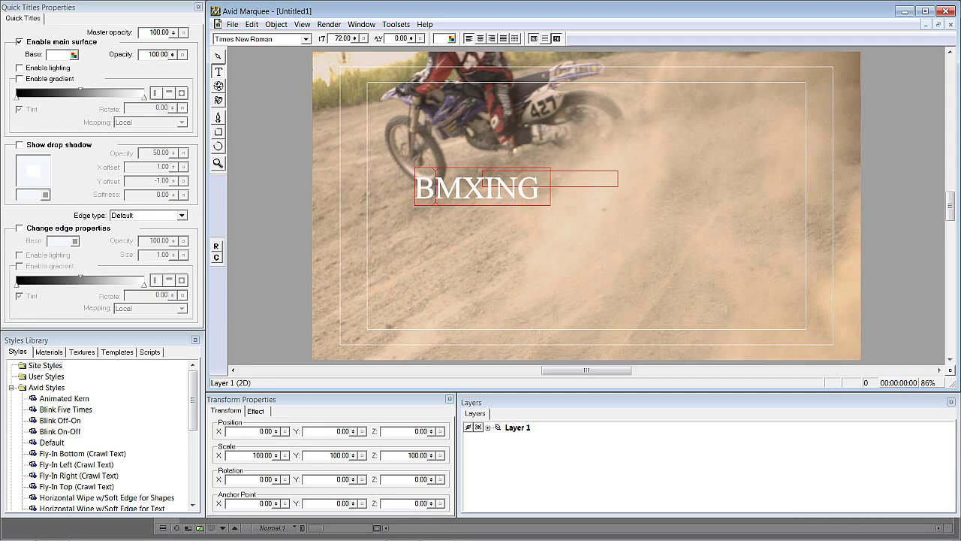
pyautogui.doubleClick(434, 189)
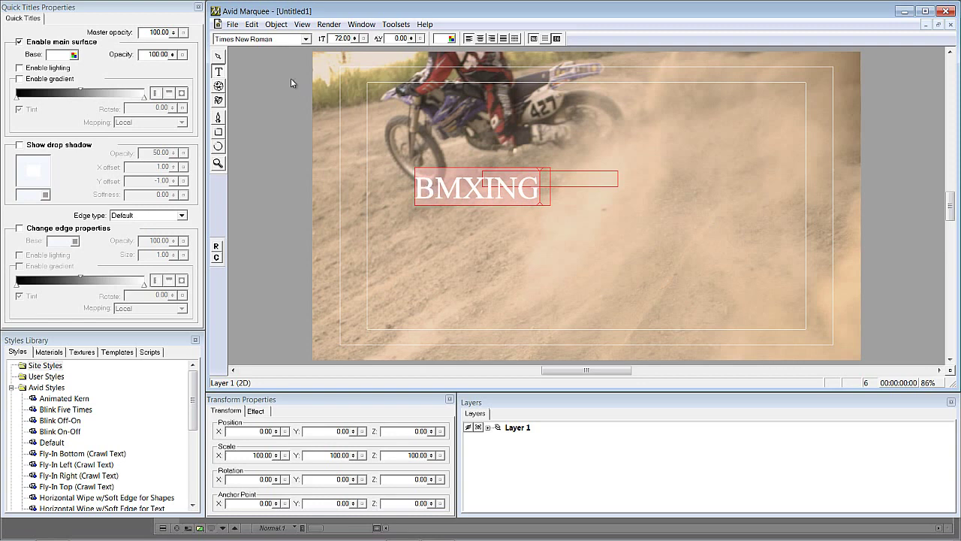
pyautogui.click(255, 41)
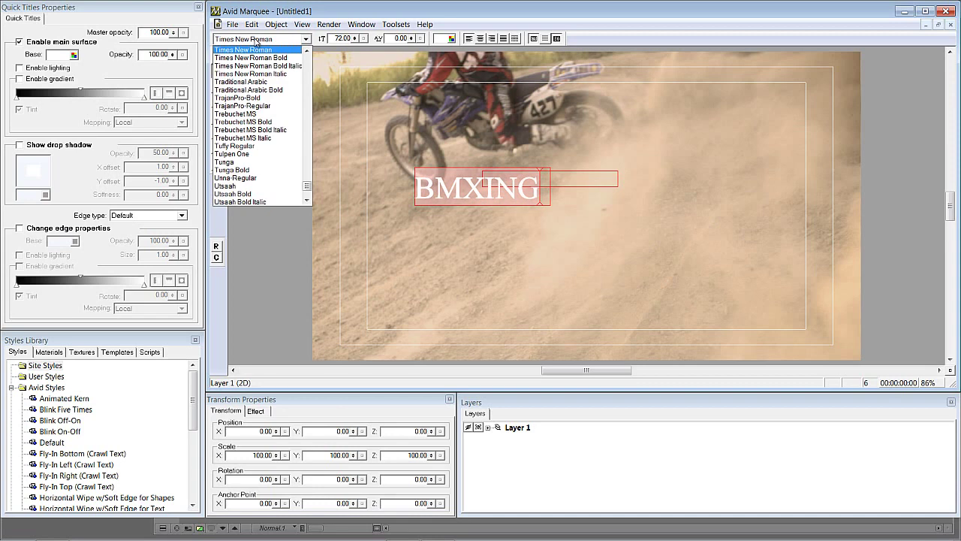
pyautogui.press('i')
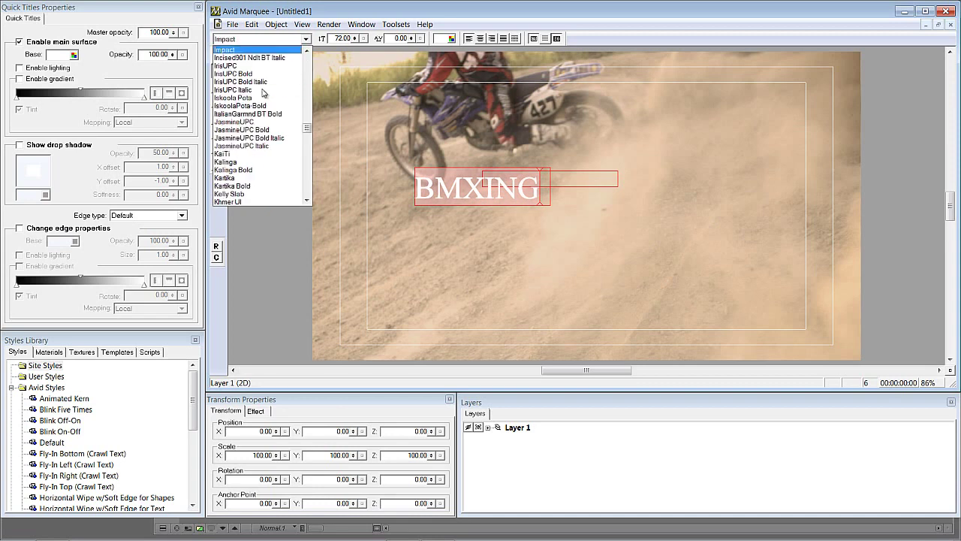
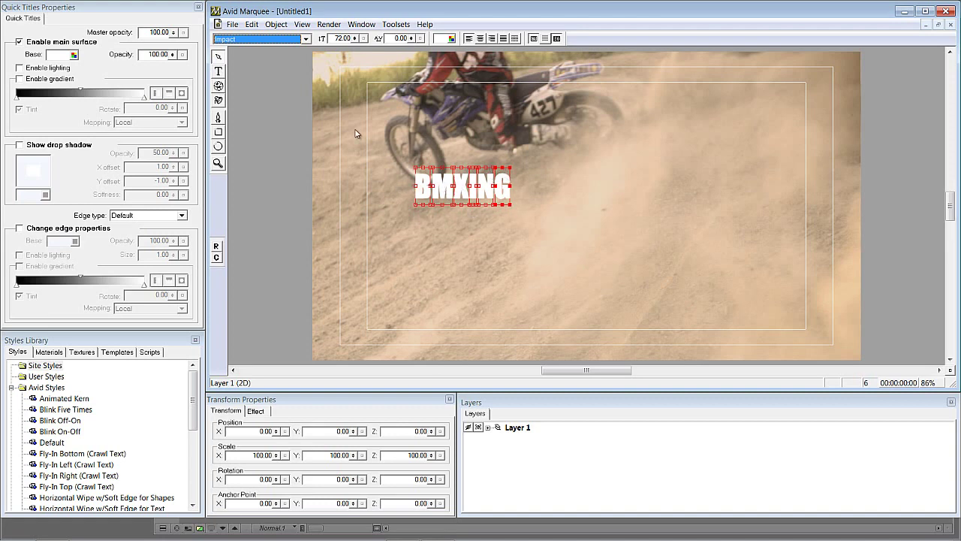
pyautogui.click(240, 225)
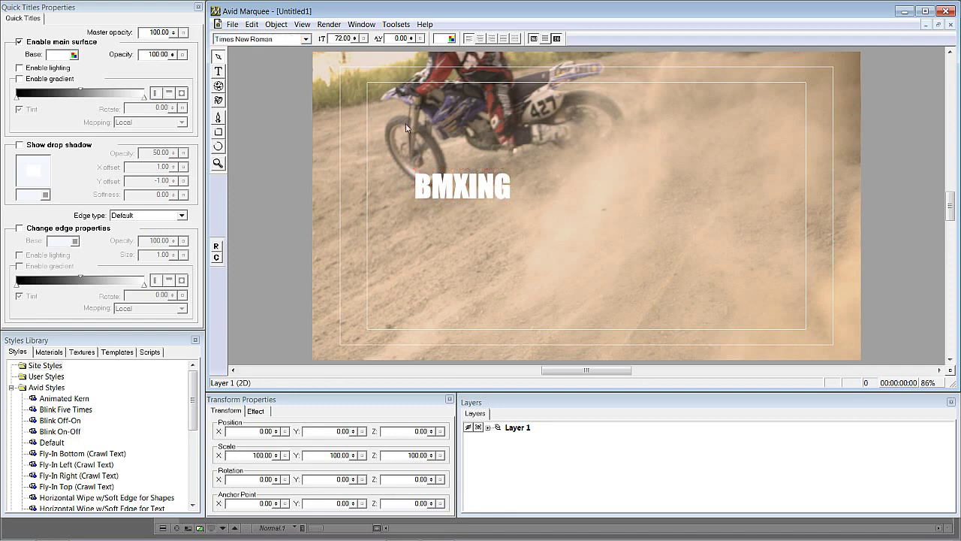
# Move the BMXING text box to the left edge of the title-safe area and stretch it across the title-safe width and further down.
pyautogui.click(444, 197)
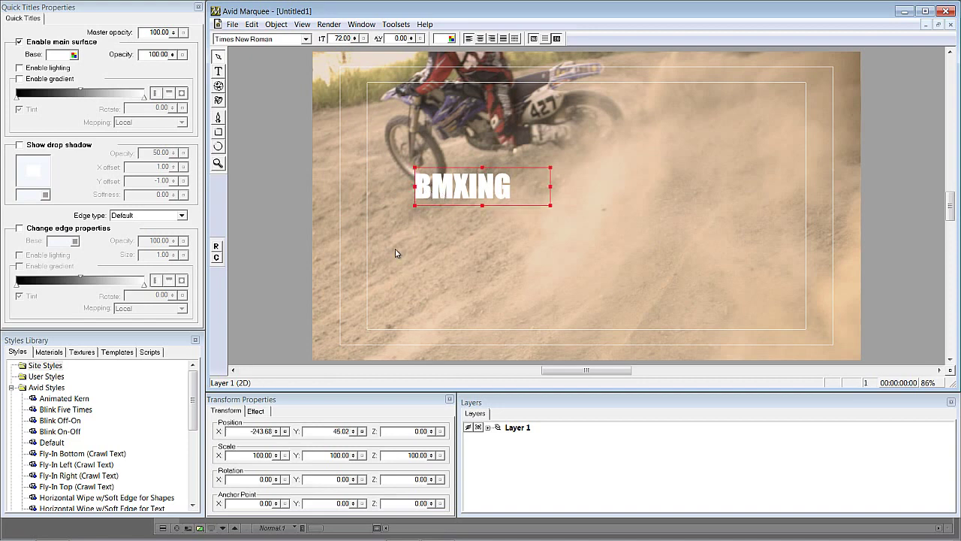
pyautogui.moveTo(448, 195); pyautogui.dragTo(489, 288)
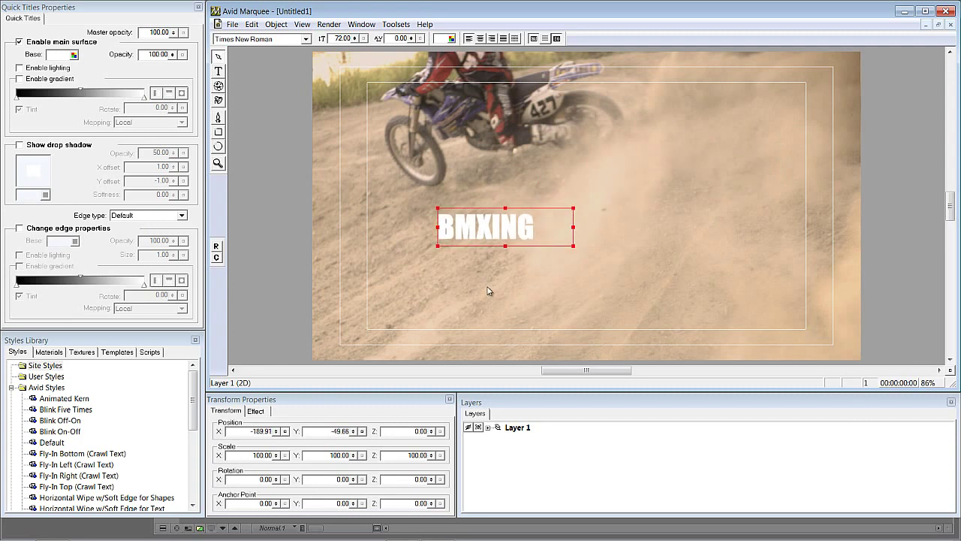
pyautogui.moveTo(493, 232); pyautogui.dragTo(419, 203)
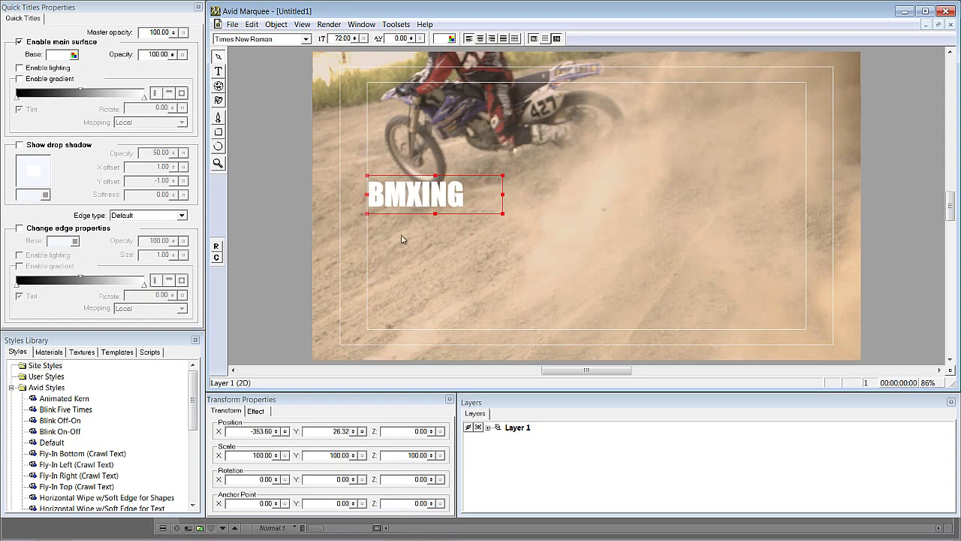
pyautogui.moveTo(502, 197); pyautogui.dragTo(802, 202)
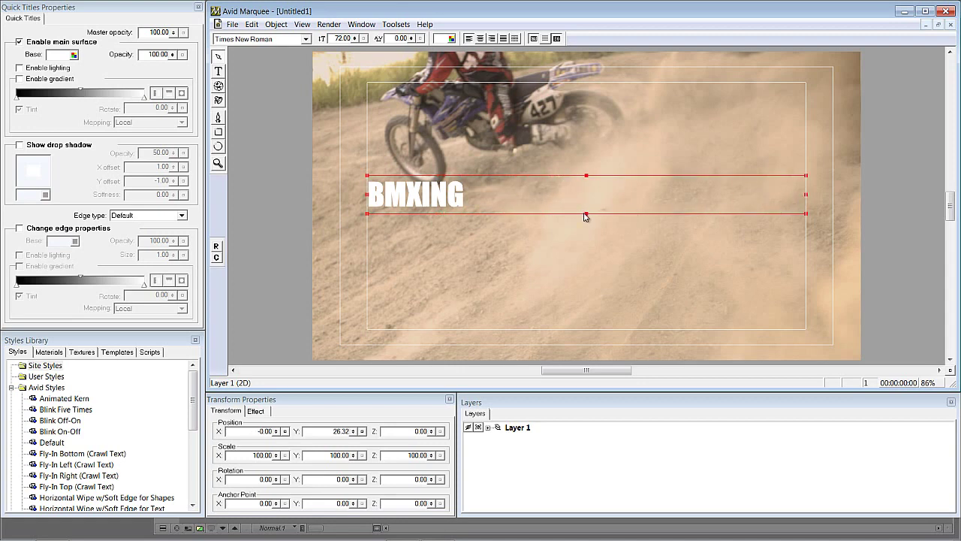
pyautogui.moveTo(587, 217); pyautogui.dragTo(586, 264)
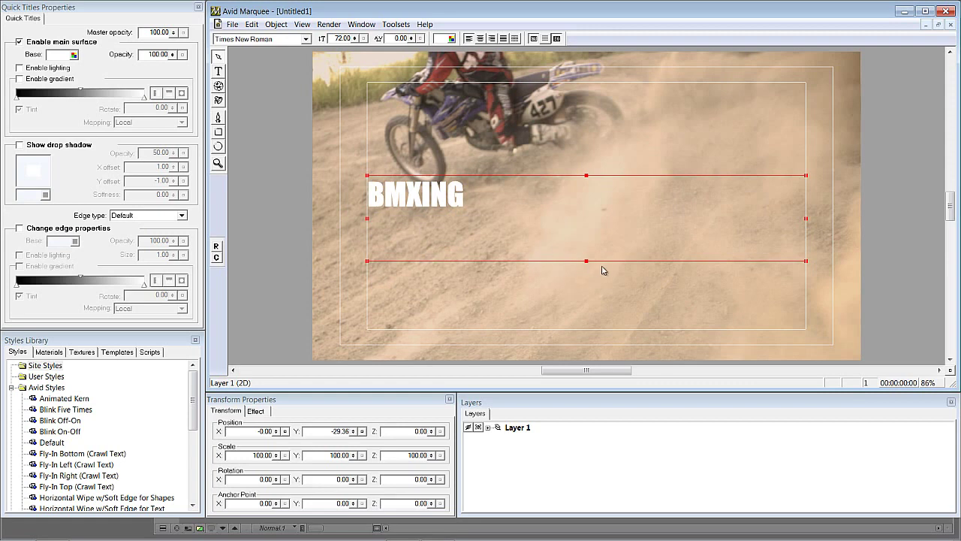
pyautogui.moveTo(588, 264); pyautogui.dragTo(590, 284)
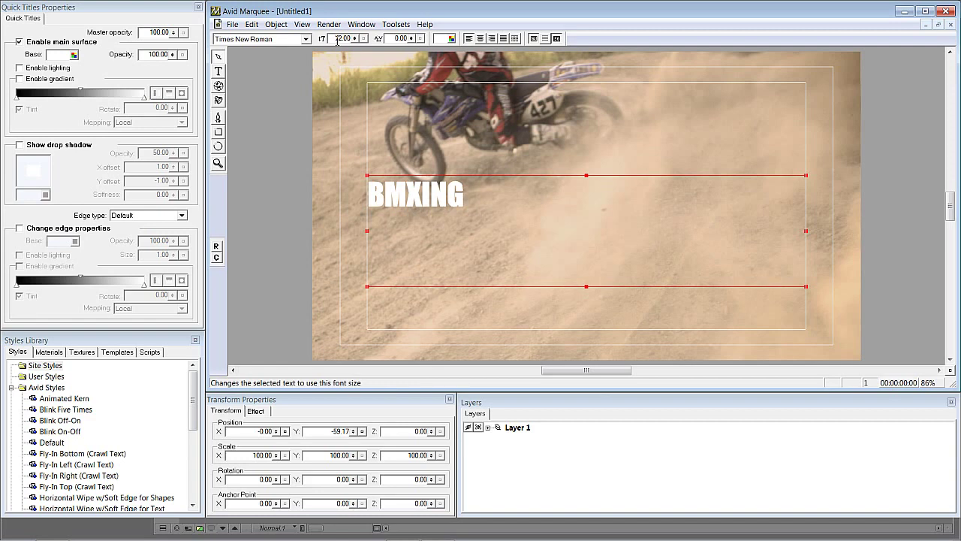
# Try font sizes of 50 and 120 on the BMXING text.
pyautogui.moveTo(333, 39); pyautogui.dragTo(366, 40)
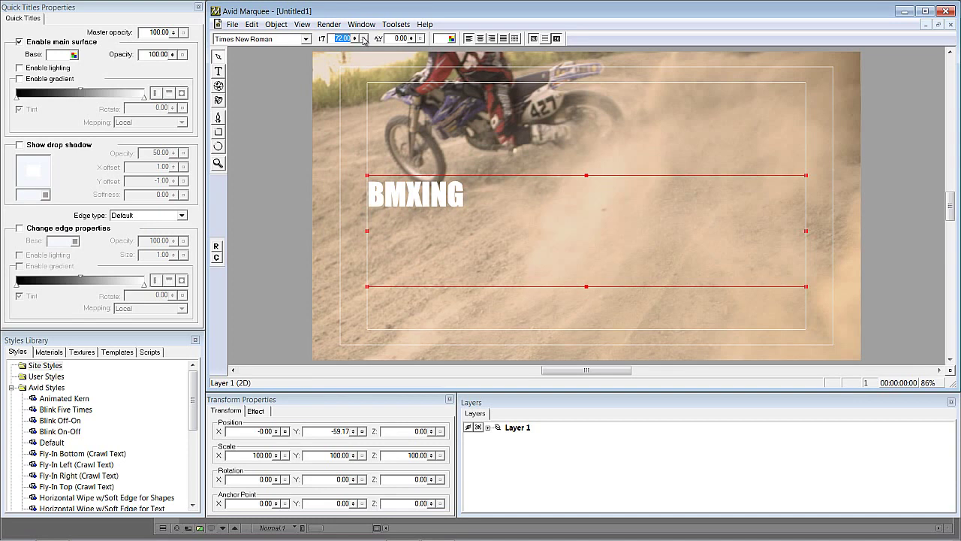
pyautogui.press('BackSpace')
pyautogui.press('Return')
pyautogui.hotkey('shift', 'Left')
pyautogui.hotkey('shift', 'Left')
pyautogui.hotkey('shift', 'Left')
pyautogui.hotkey('shift', 'Left')
pyautogui.hotkey('shift', 'Left')
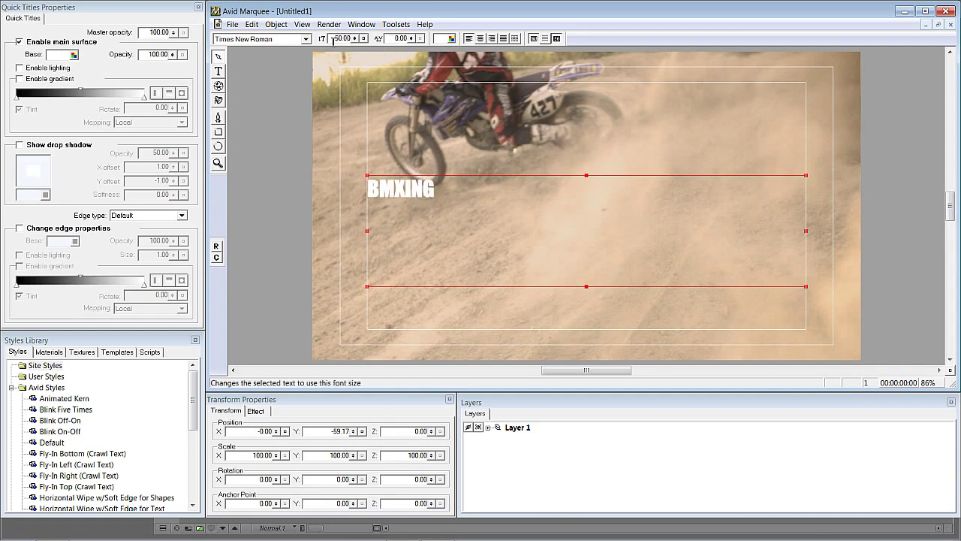
pyautogui.press('BackSpace')
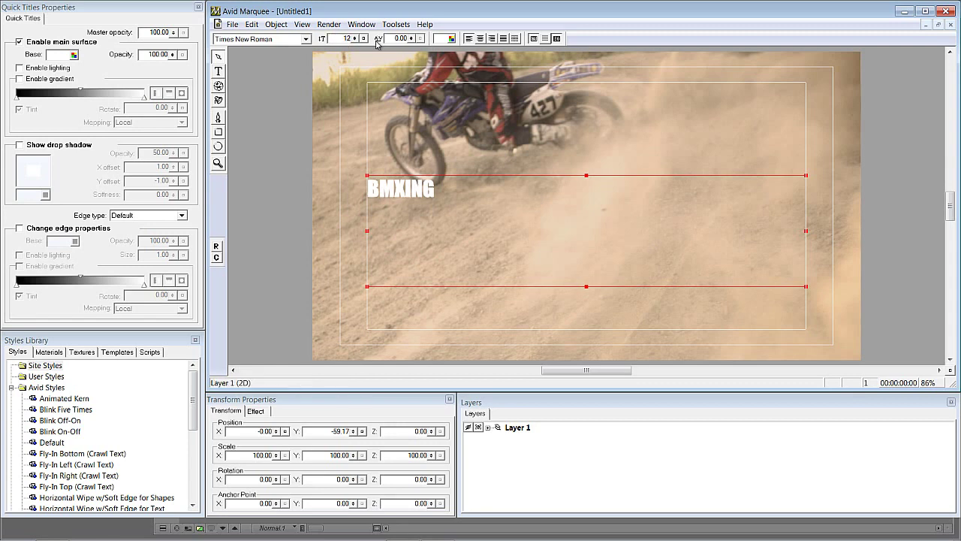
pyautogui.write('120')
pyautogui.press('Return')
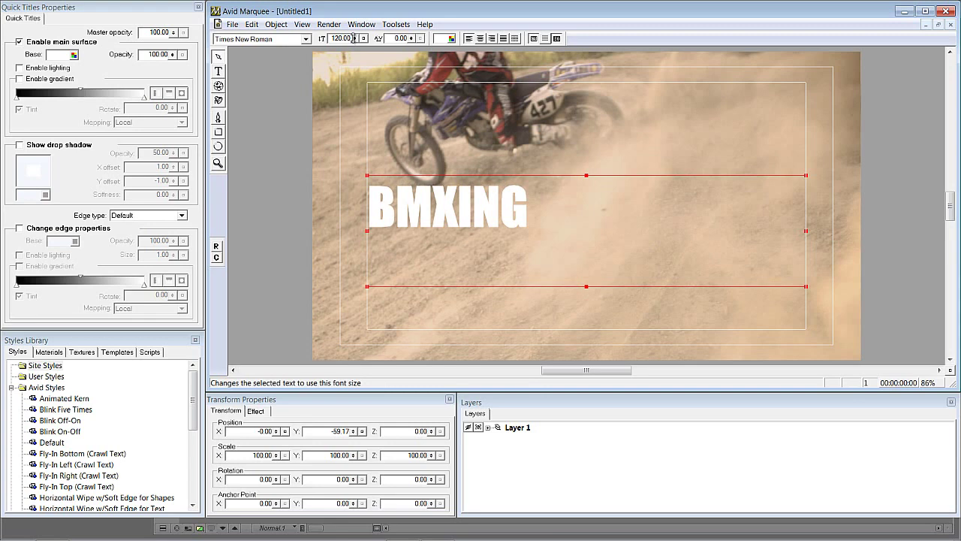
# Enlarge the BMXING text to a font size of about 321.6 and extend its text box downward to enclose the letters.
pyautogui.moveTo(354, 39); pyautogui.dragTo(366, 18)
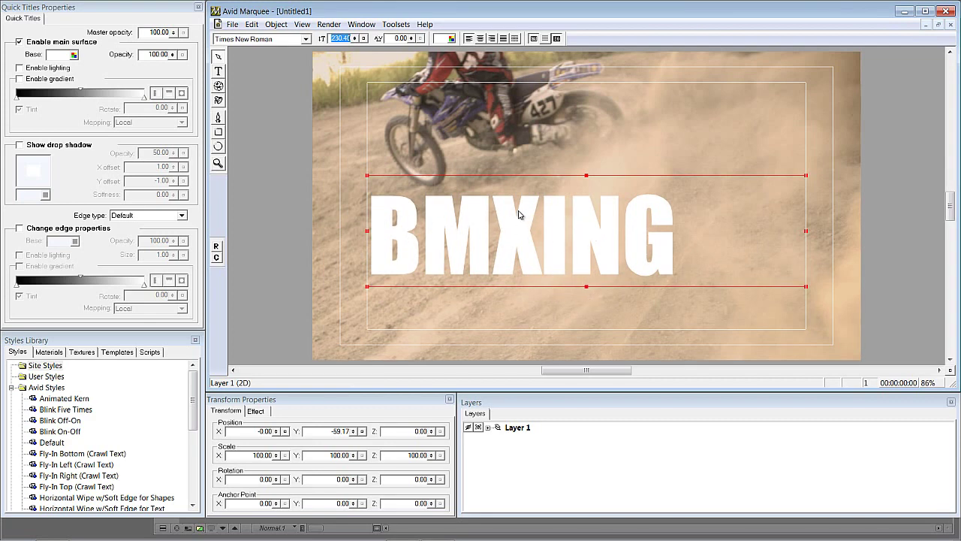
pyautogui.moveTo(334, 38); pyautogui.dragTo(364, 23)
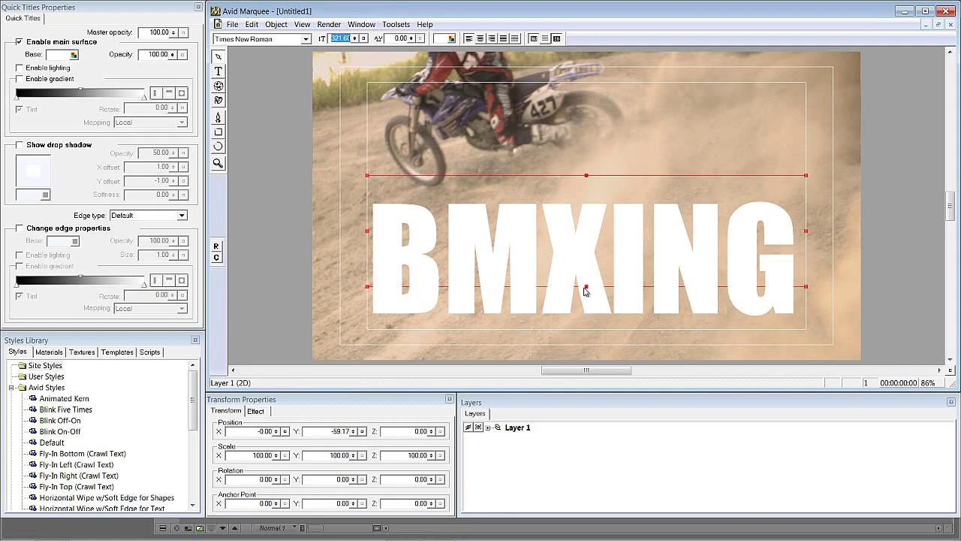
pyautogui.moveTo(587, 291); pyautogui.dragTo(590, 343)
# Reposition the BMXING text box in the middle of the title-safe area, at about X 0 and Y -1.9.
pyautogui.moveTo(581, 290); pyautogui.dragTo(574, 235)
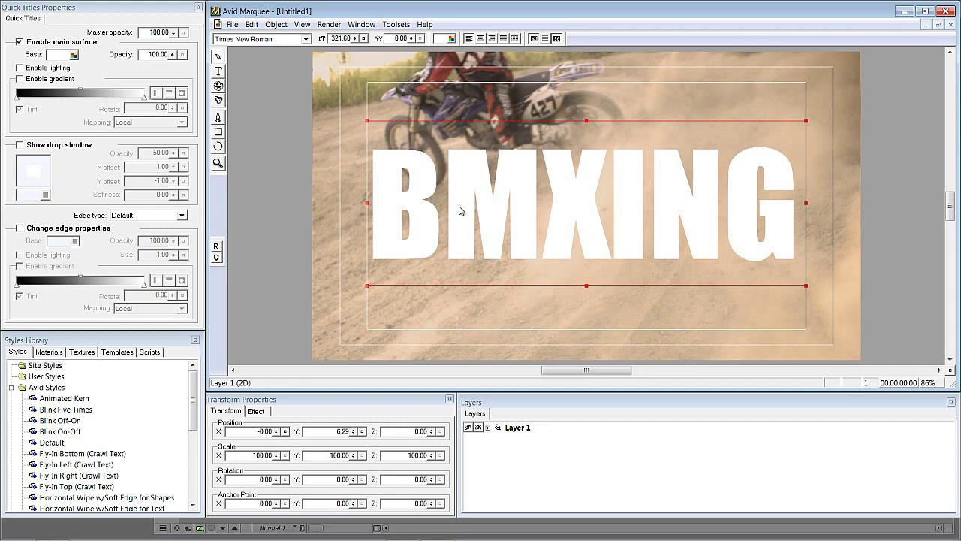
pyautogui.moveTo(601, 210)
pyautogui.mouseDown()
pyautogui.moveTo(706, 232)
pyautogui.moveTo(602, 214)
pyautogui.mouseUp()
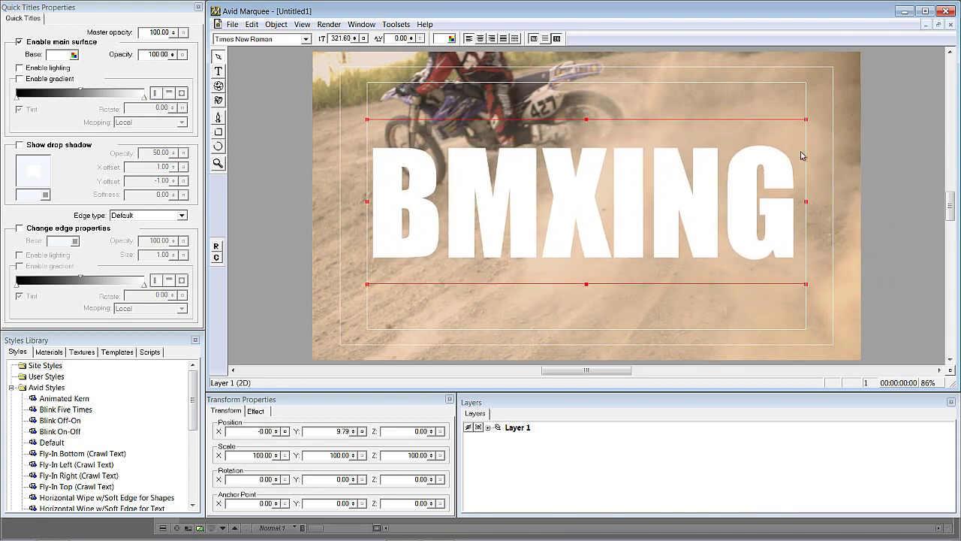
pyautogui.moveTo(518, 180); pyautogui.dragTo(500, 187)
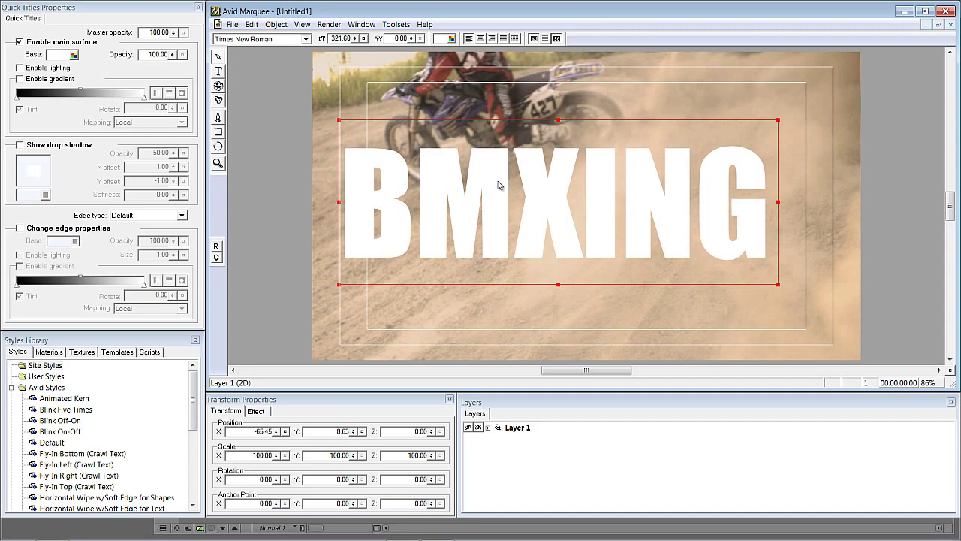
pyautogui.moveTo(498, 186); pyautogui.dragTo(521, 188)
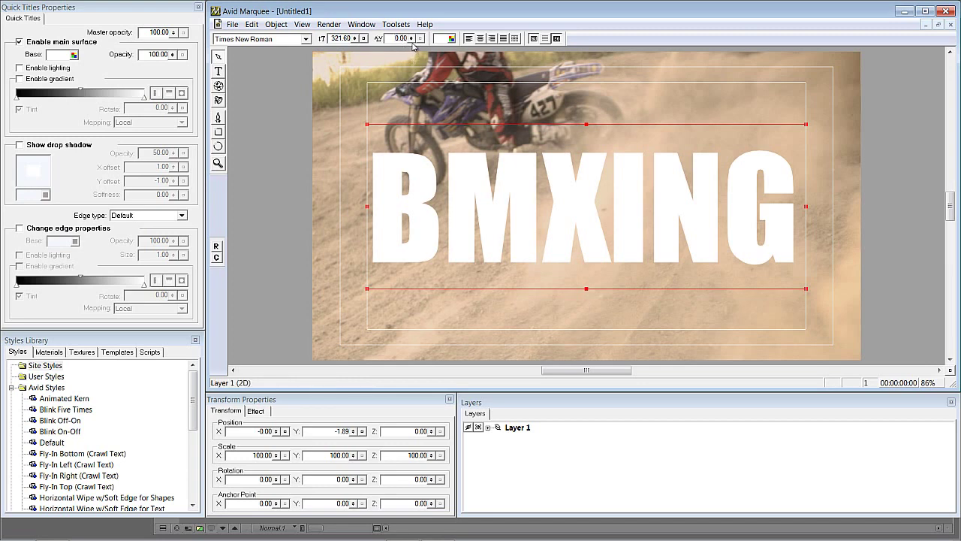
# Try a kerning of -2 on the BMXING text and reset it to 0.
pyautogui.moveTo(412, 40); pyautogui.dragTo(411, 41)
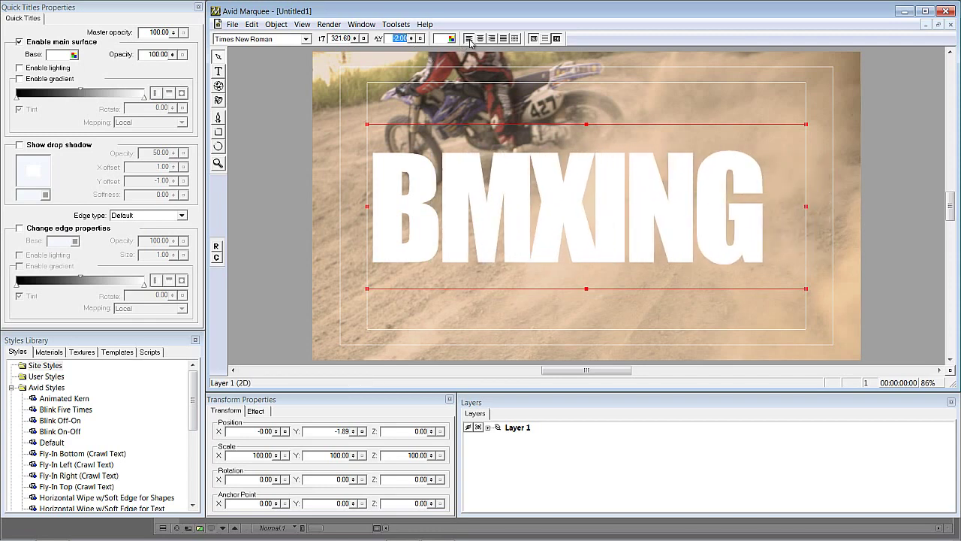
pyautogui.write('0')
pyautogui.press('Return')
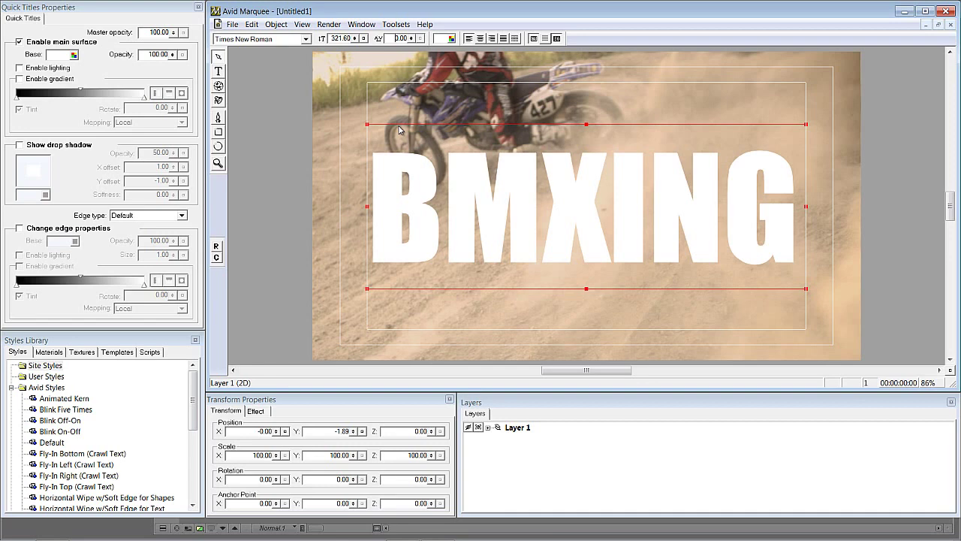
# Centre-align the BMXING text in its box and set its overall kerning to 0.33.
pyautogui.click(480, 40)
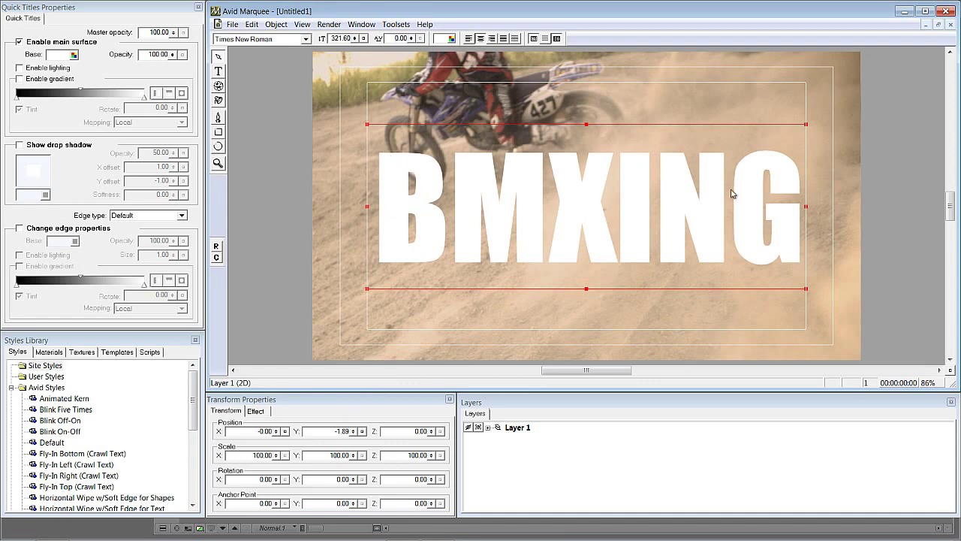
pyautogui.moveTo(413, 37); pyautogui.dragTo(412, 39)
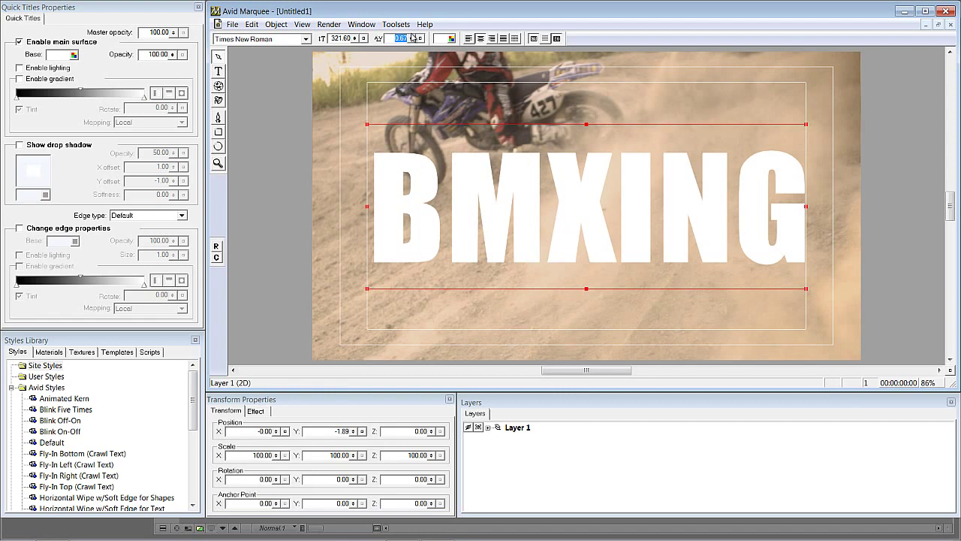
pyautogui.write('-1')
pyautogui.press('Return')
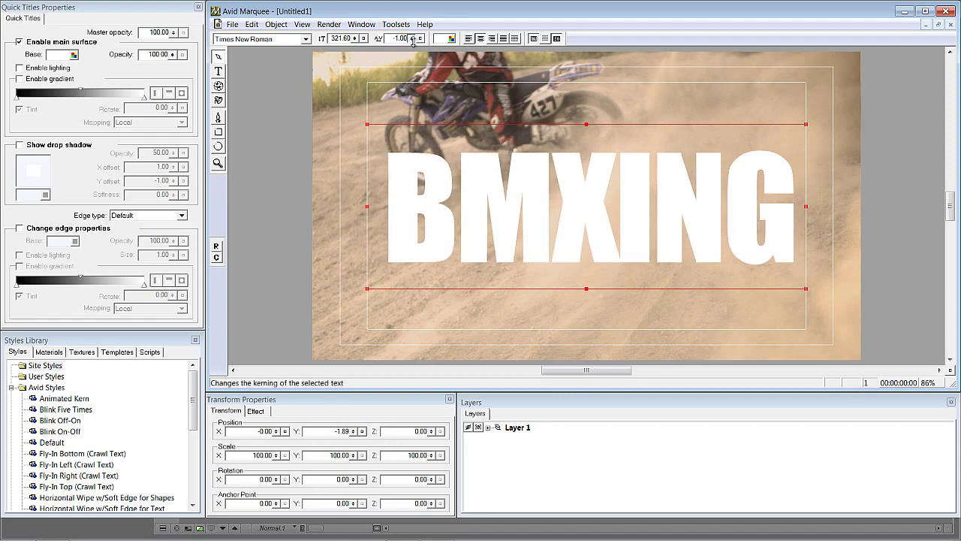
pyautogui.hotkey('ctrl', 'z')
pyautogui.click(413, 40)
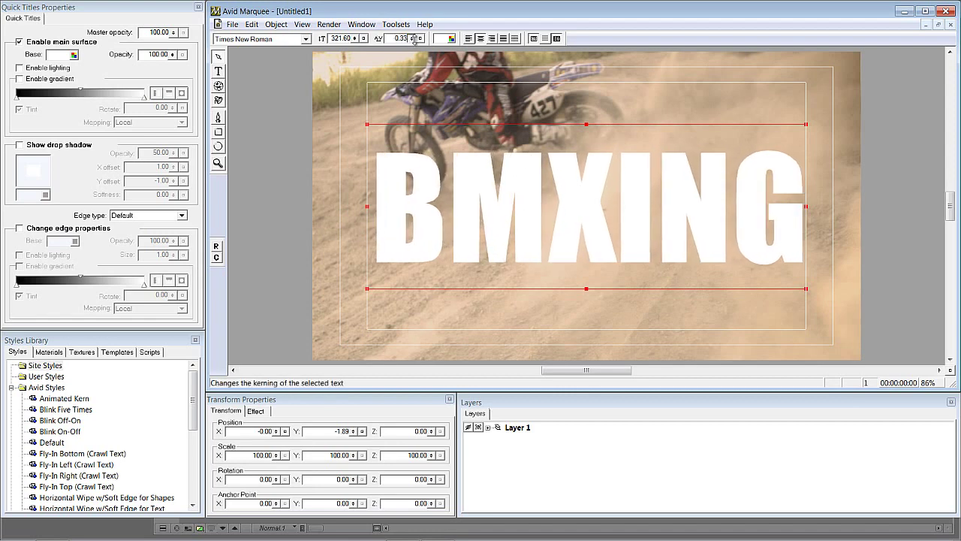
# Fine-tune the kerning between the M and X of BMXING with the Text tool to -0.17.
pyautogui.click(219, 72)
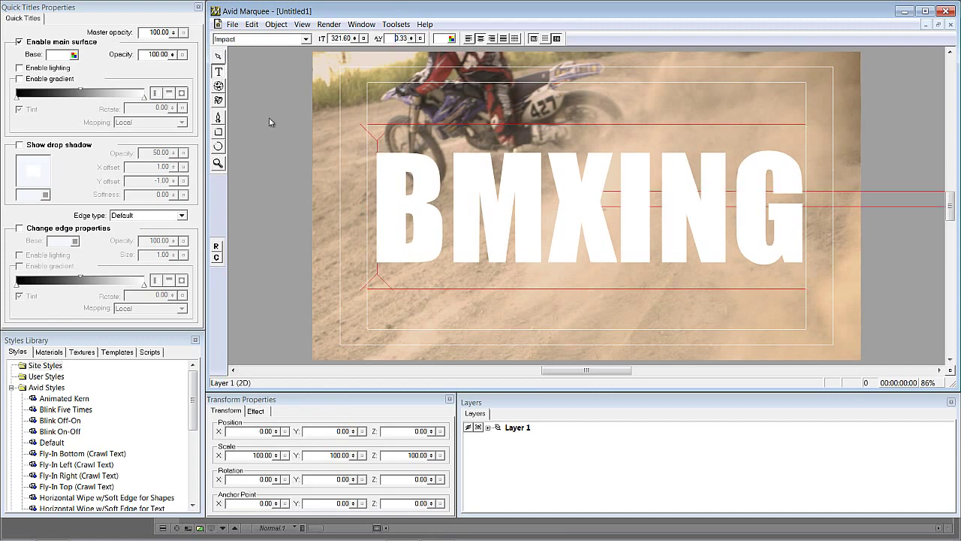
pyautogui.click(552, 217)
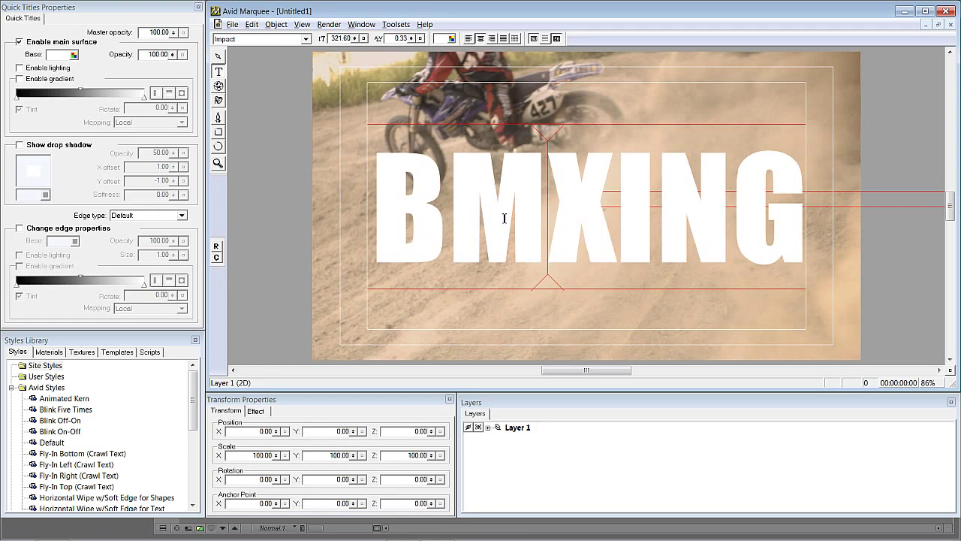
pyautogui.hotkey('alt', 'Right')
pyautogui.hotkey('alt', 'Right')
pyautogui.hotkey('alt', 'Right')
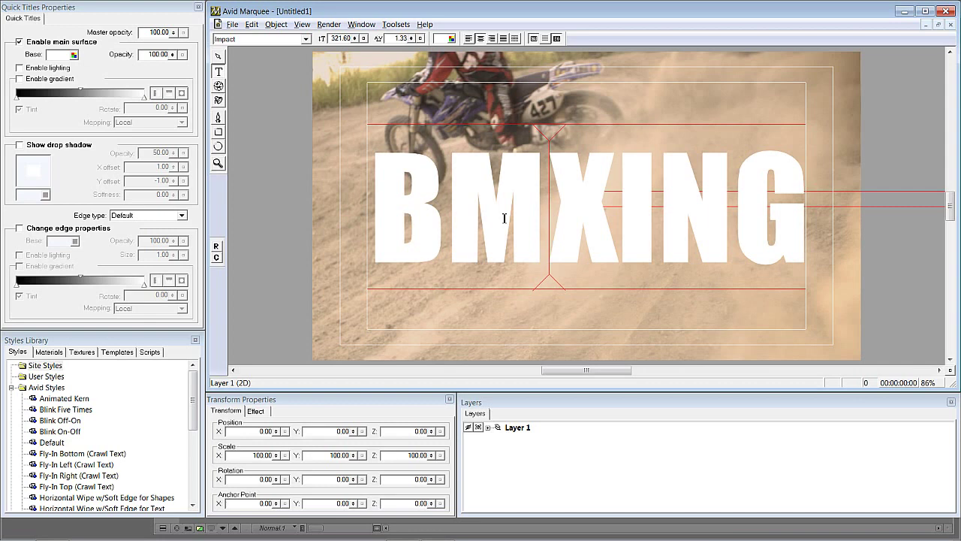
pyautogui.hotkey('alt', 'Left')
pyautogui.hotkey('alt', 'Left')
pyautogui.hotkey('alt', 'Left')
pyautogui.hotkey('alt', 'Left')
pyautogui.hotkey('alt', 'Left')
pyautogui.hotkey('alt', 'Left')
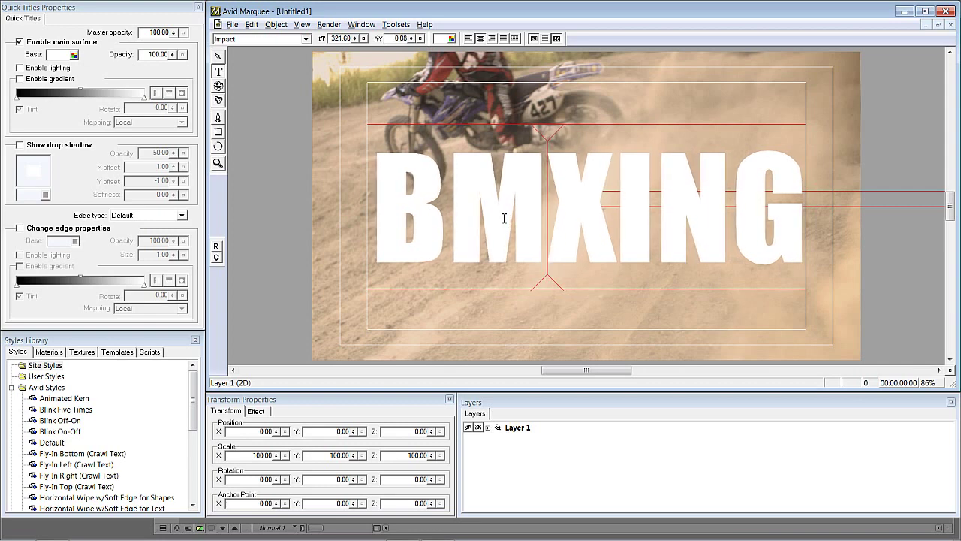
pyautogui.hotkey('alt', 'Right')
pyautogui.hotkey('alt', 'Right')
pyautogui.hotkey('alt', 'Right')
pyautogui.hotkey('alt', 'Right')
pyautogui.hotkey('alt', 'Left')
pyautogui.hotkey('alt', 'Left')
pyautogui.hotkey('alt', 'Left')
pyautogui.hotkey('alt', 'Left')
pyautogui.hotkey('alt', 'Left')
pyautogui.hotkey('alt', 'Left')
pyautogui.hotkey('alt', 'Right')
pyautogui.hotkey('alt', 'Right')
pyautogui.hotkey('alt', 'Right')
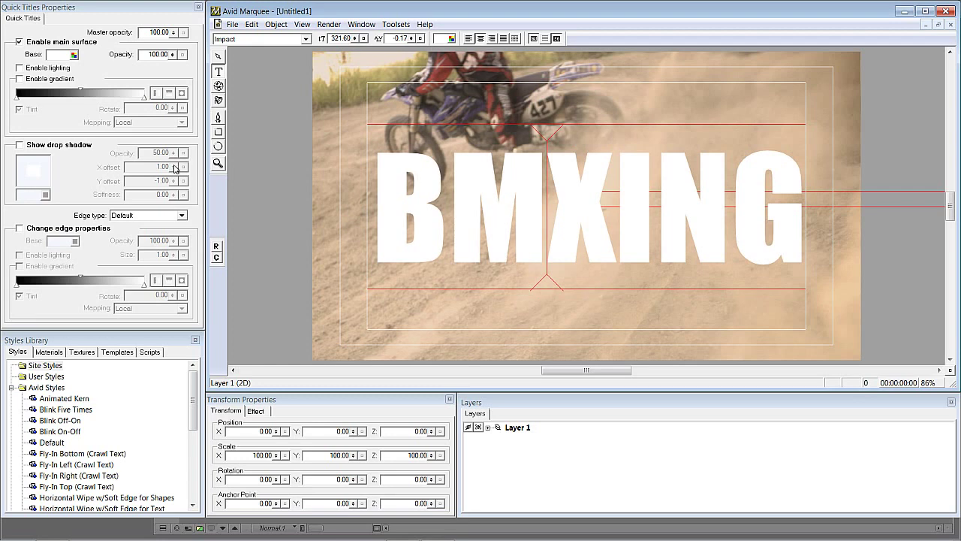
# Recolour the BMXING text dark purple by sampling the motorbike in the background with the eyedropper.
pyautogui.click(218, 57)
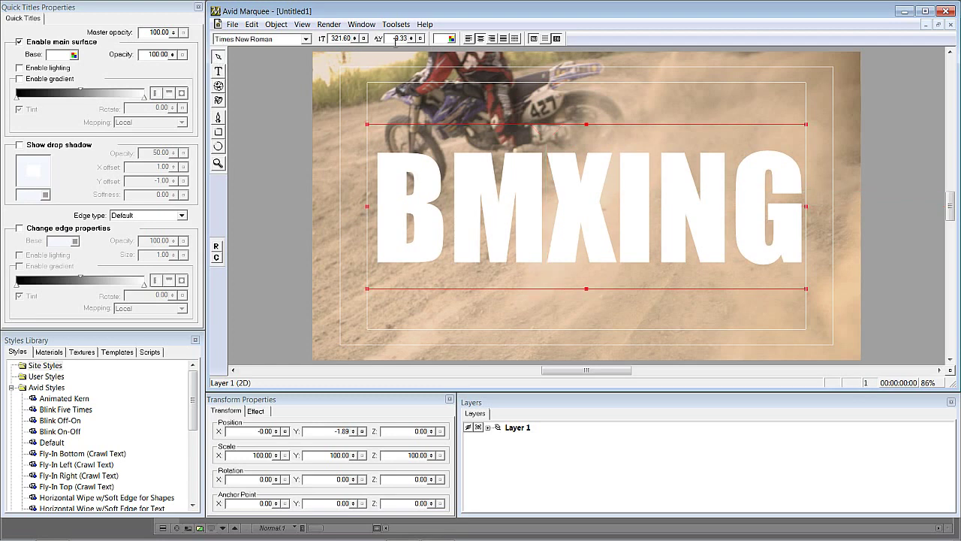
pyautogui.click(450, 40)
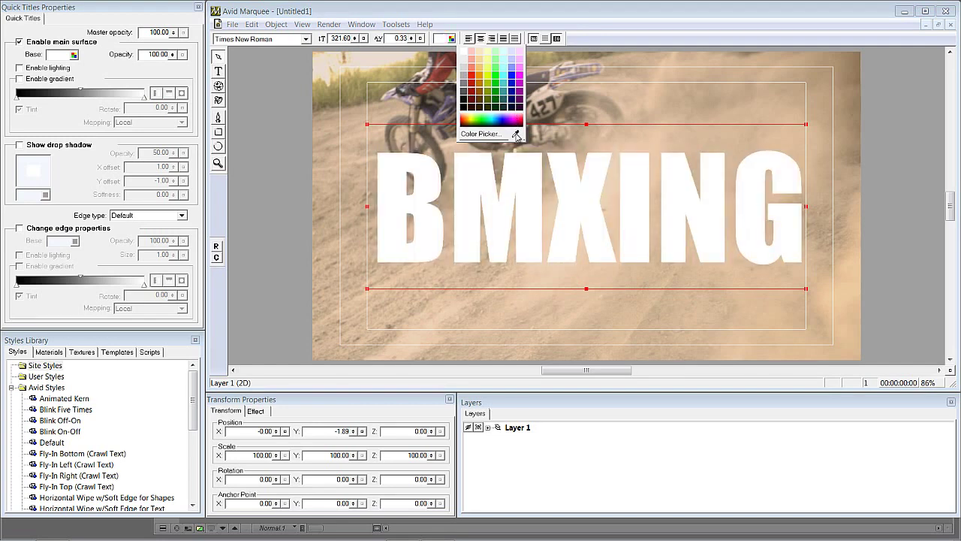
pyautogui.click(517, 133)
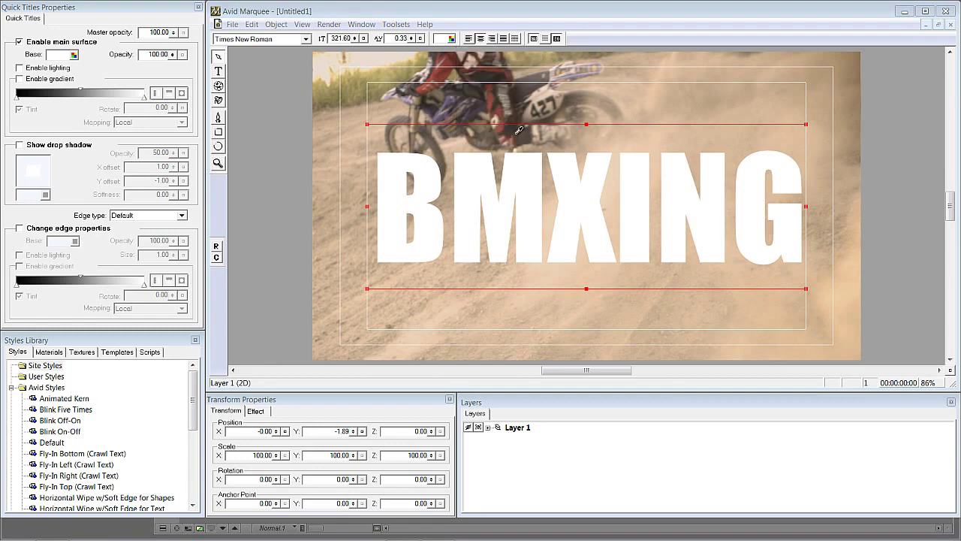
pyautogui.click(451, 40)
pyautogui.click(517, 133)
pyautogui.click(537, 85)
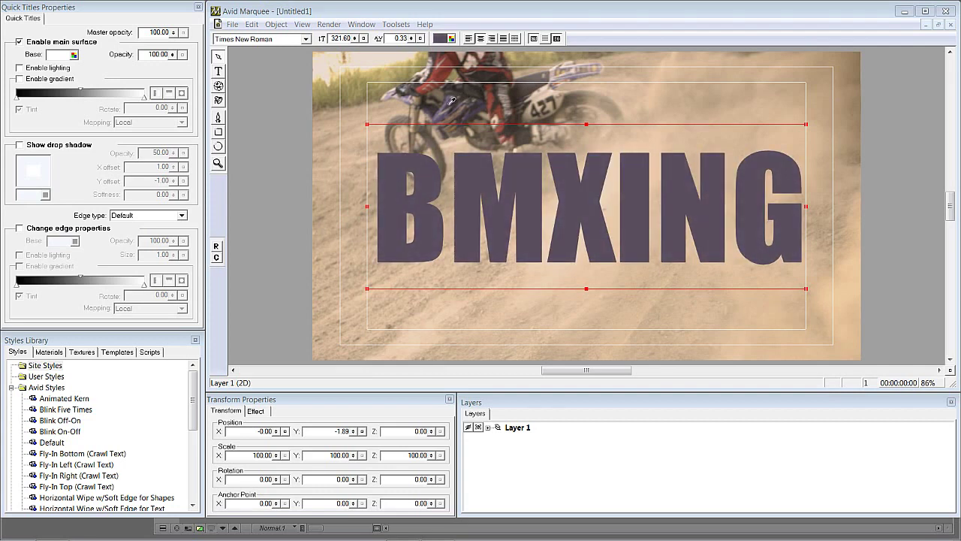
pyautogui.click(452, 100)
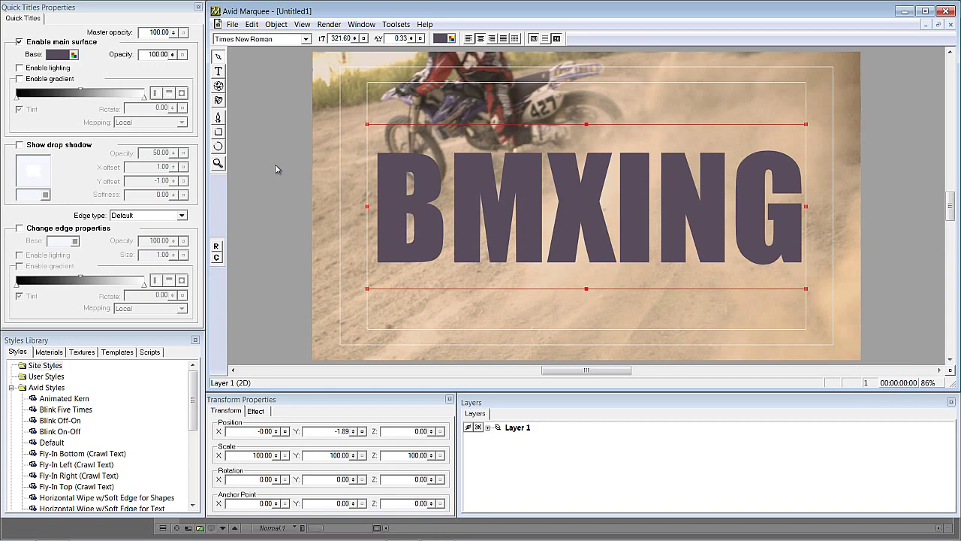
# Rotate the BMXING text in 3D with the Rotate tool to about X 8.9, Y 38 and Z -0.2.
pyautogui.click(217, 71)
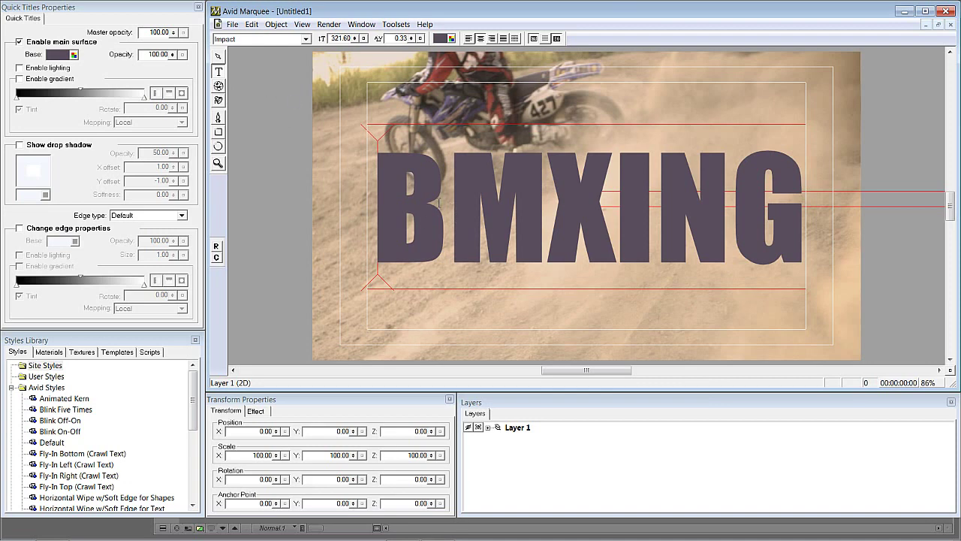
pyautogui.click(218, 57)
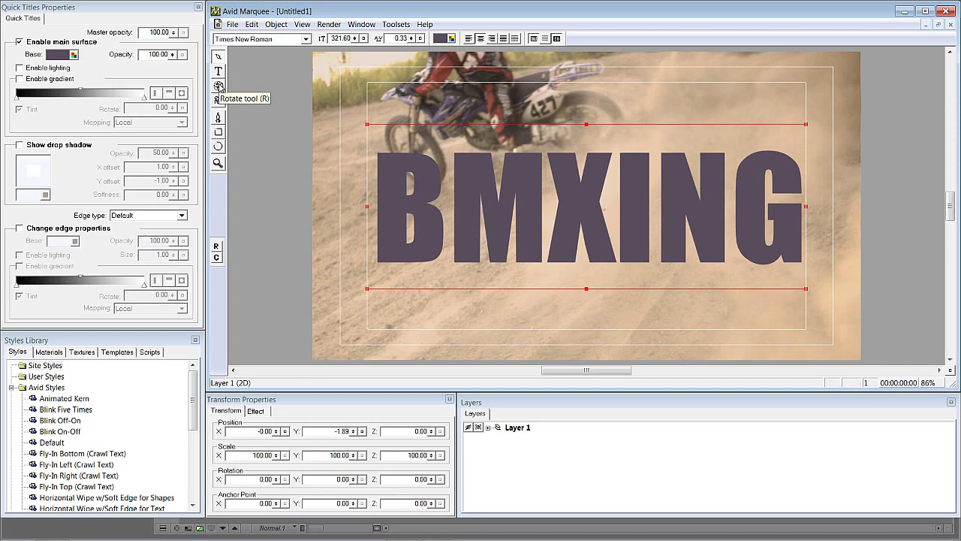
pyautogui.click(218, 87)
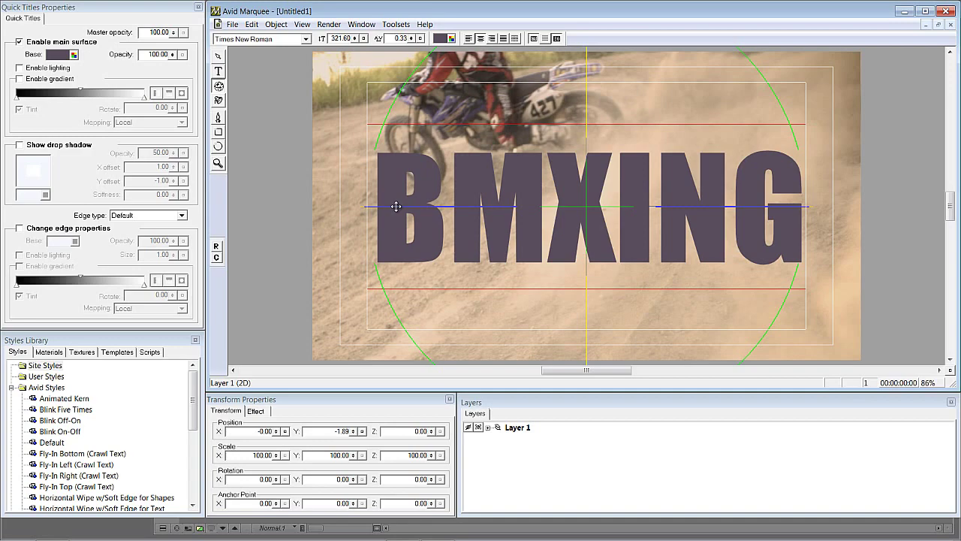
pyautogui.moveTo(397, 206); pyautogui.dragTo(416, 200)
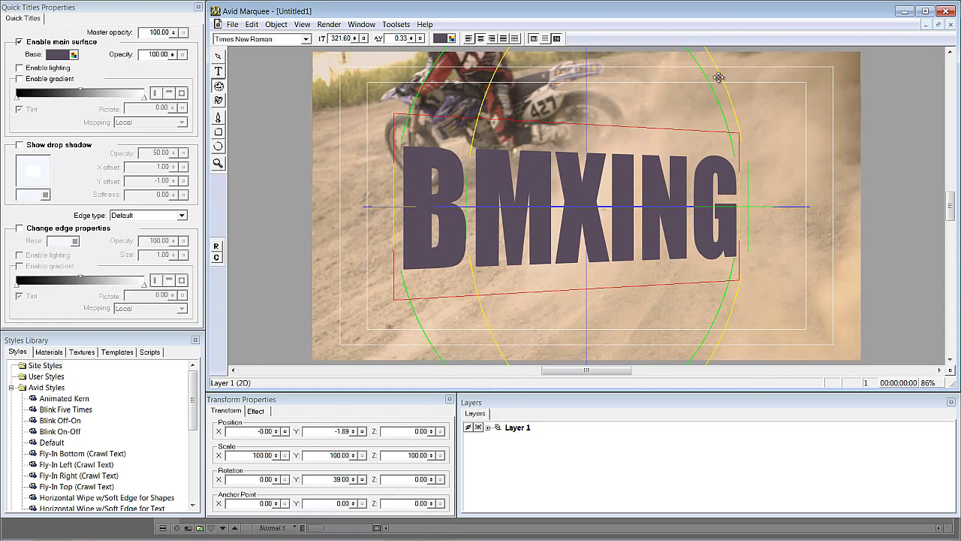
pyautogui.moveTo(726, 83)
pyautogui.mouseDown()
pyautogui.moveTo(734, 93)
pyautogui.moveTo(727, 61)
pyautogui.moveTo(736, 82)
pyautogui.mouseUp()
pyautogui.moveTo(795, 223)
pyautogui.mouseDown()
pyautogui.moveTo(784, 266)
pyautogui.moveTo(776, 258)
pyautogui.moveTo(824, 204)
pyautogui.moveTo(786, 220)
pyautogui.moveTo(794, 210)
pyautogui.mouseUp()
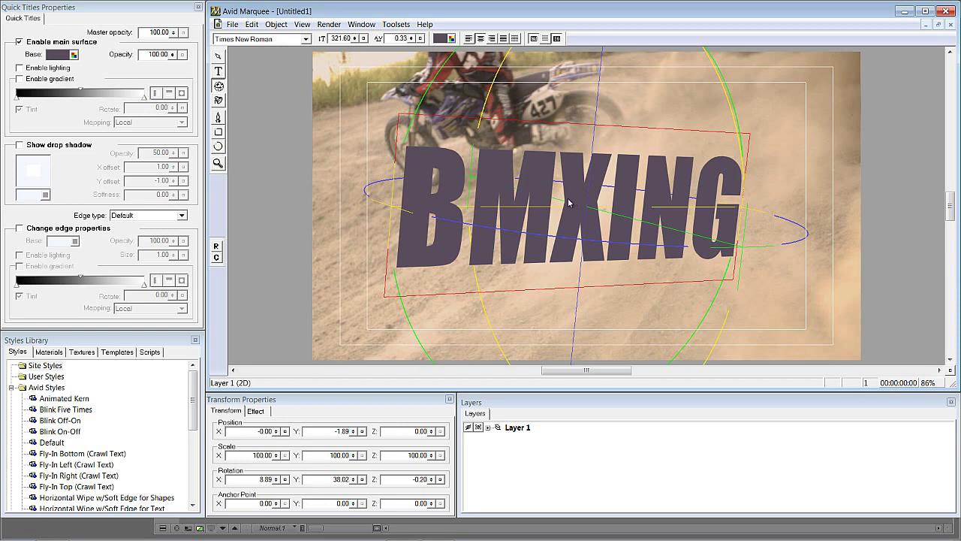
# Delete the BMXING text and draw a large closed shape with curved edges across the frame using the Pen tool.
pyautogui.press('Delete')
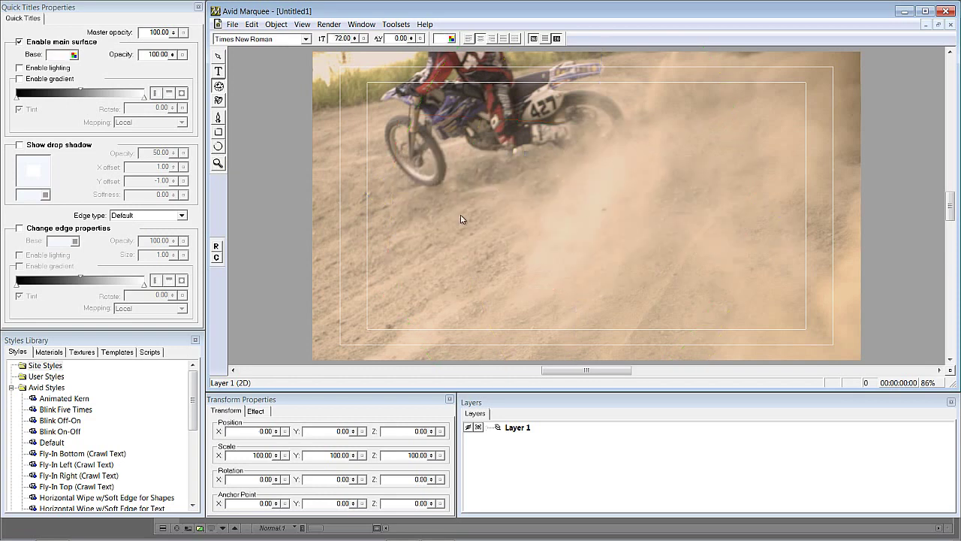
pyautogui.click(218, 118)
pyautogui.click(416, 115)
pyautogui.click(622, 116)
pyautogui.moveTo(690, 164); pyautogui.dragTo(710, 225)
pyautogui.click(637, 316)
pyautogui.moveTo(626, 316); pyautogui.dragTo(593, 310)
pyautogui.moveTo(470, 223); pyautogui.dragTo(451, 225)
pyautogui.moveTo(367, 249); pyautogui.dragTo(331, 226)
pyautogui.moveTo(344, 179); pyautogui.dragTo(346, 154)
pyautogui.moveTo(350, 116); pyautogui.dragTo(367, 107)
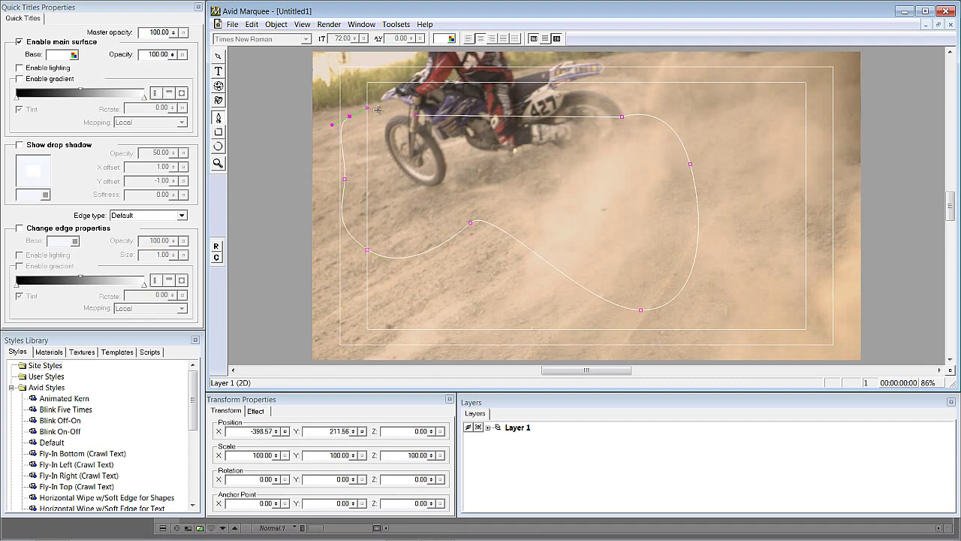
pyautogui.click(416, 116)
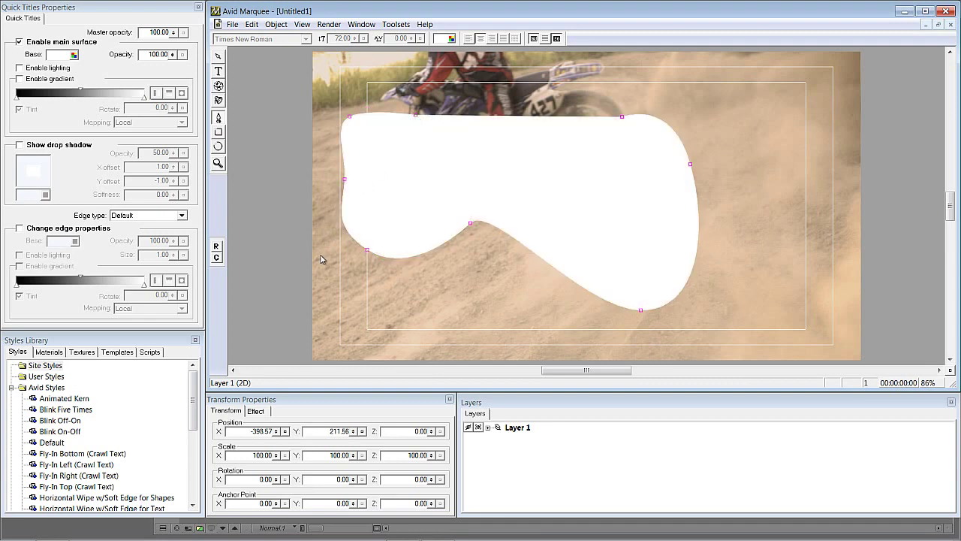
# Fill the curved pen shape with blue and delete it.
pyautogui.click(450, 42)
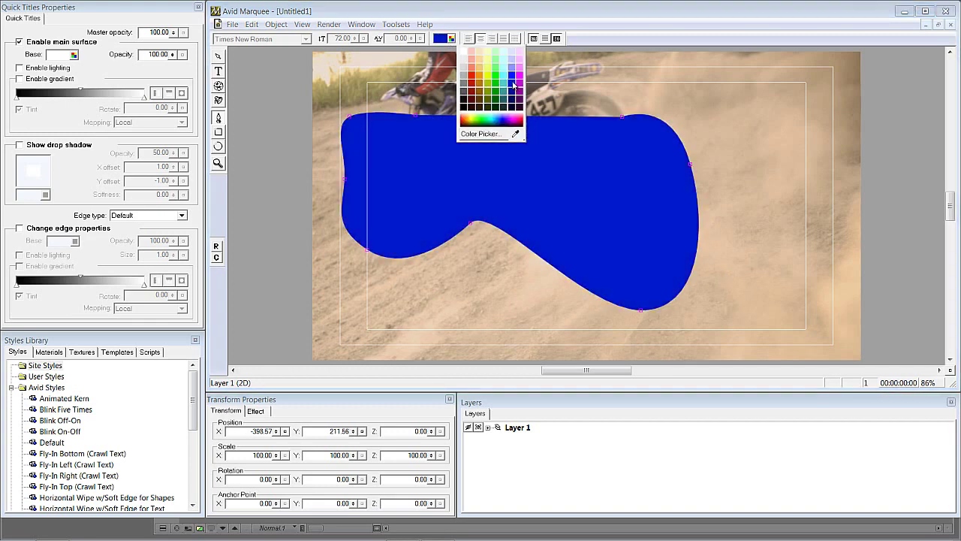
pyautogui.click(514, 88)
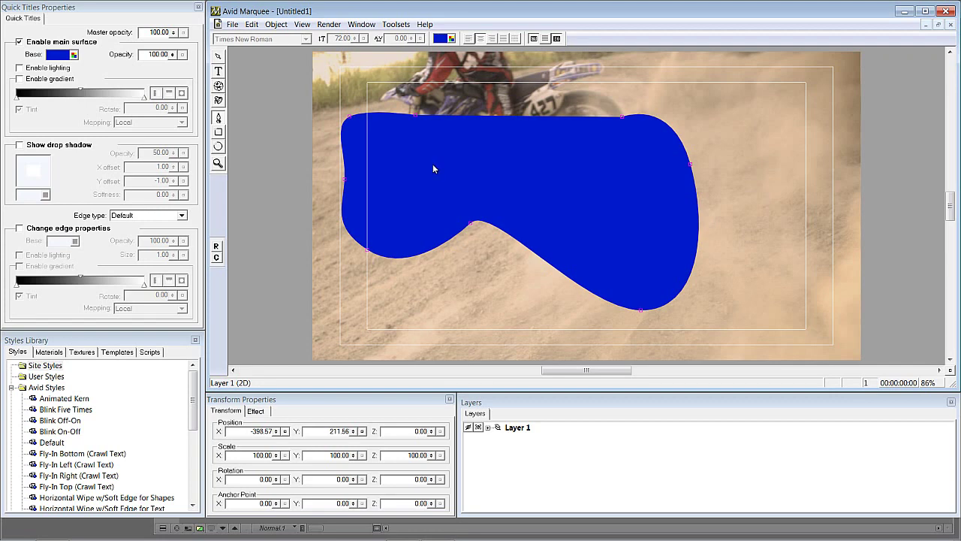
pyautogui.click(220, 57)
pyautogui.press('Delete')
# Draw a large rectangle at about X -179, Y 44 and a small square at about X 319, Y 53.
pyautogui.click(219, 133)
pyautogui.moveTo(368, 107); pyautogui.dragTo(447, 190)
pyautogui.moveTo(499, 225); pyautogui.dragTo(652, 266)
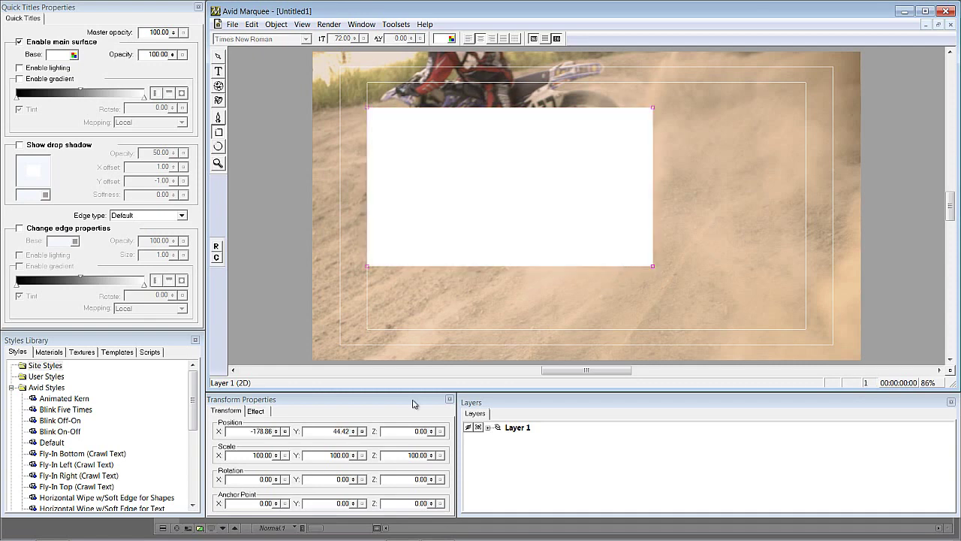
pyautogui.moveTo(696, 156); pyautogui.dragTo(707, 210)
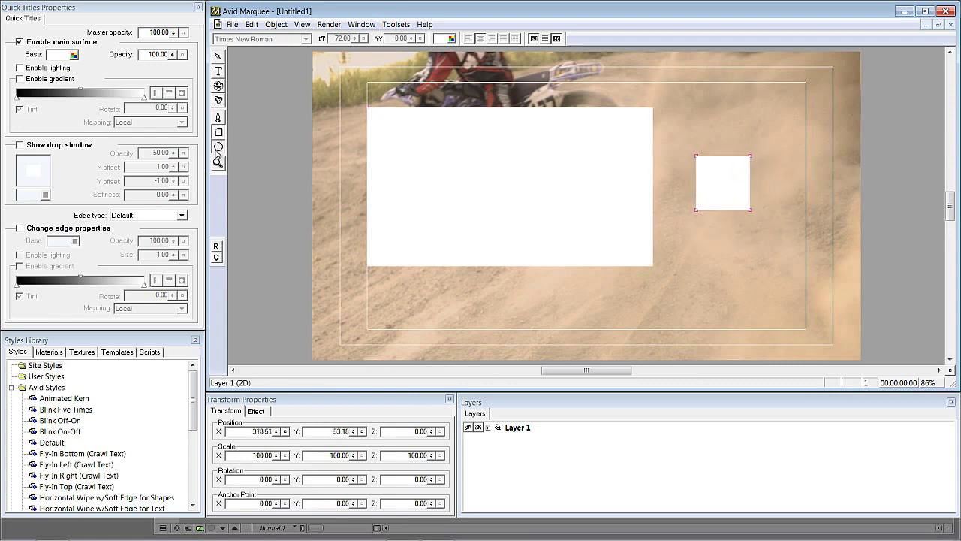
# Draw a wide ellipse at about X 375, Y -177 and a small circle at about X 293, Y 200.
pyautogui.moveTo(688, 251); pyautogui.dragTo(807, 314)
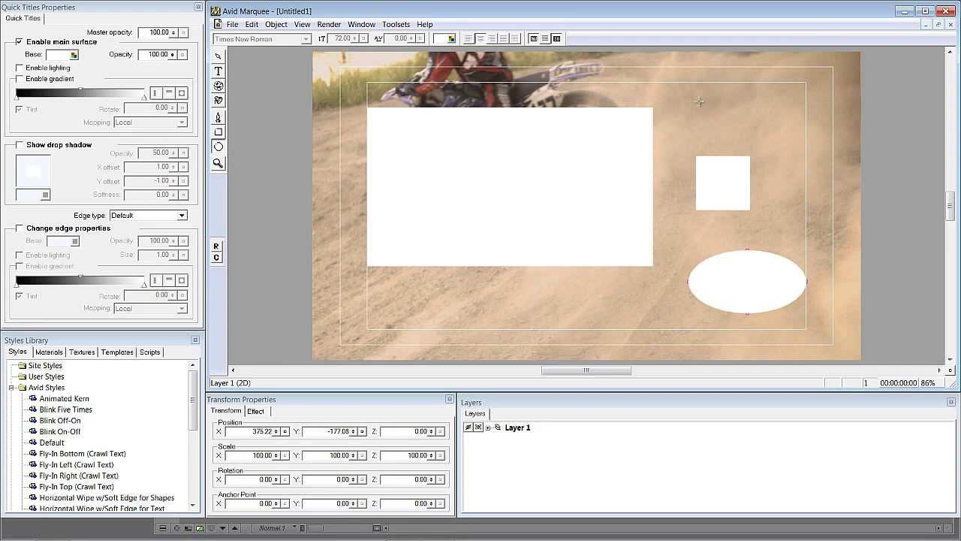
pyautogui.moveTo(685, 93); pyautogui.dragTo(739, 147)
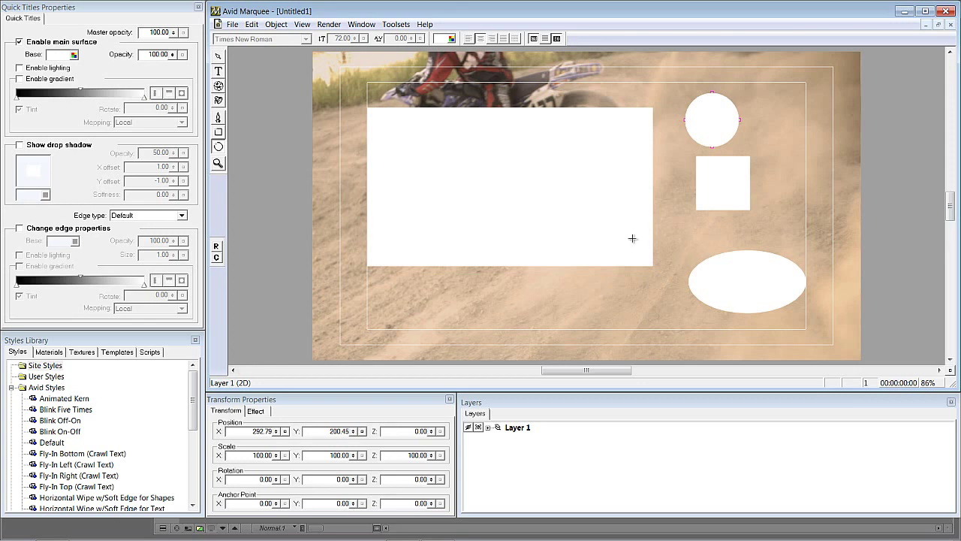
pyautogui.click(219, 119)
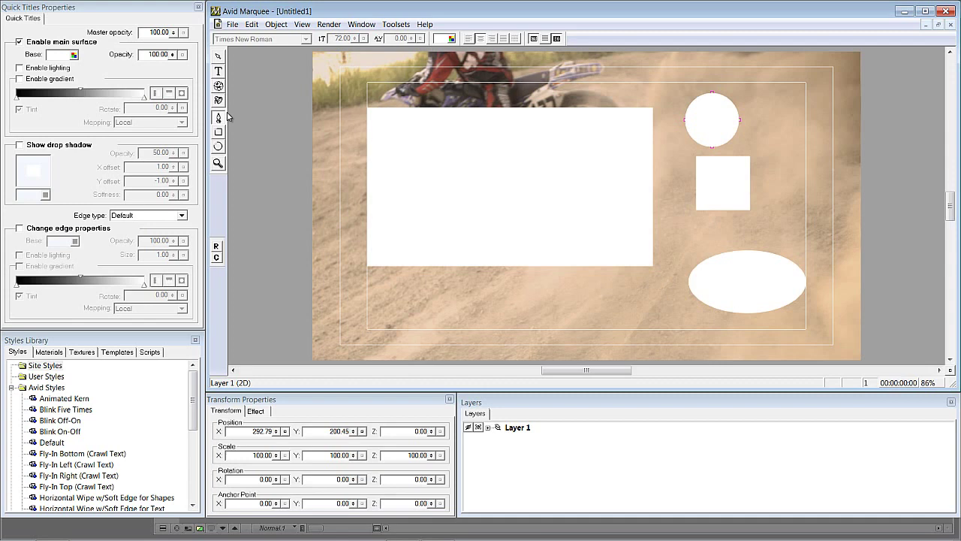
# Delete the large rectangle, the ellipse, the square and the circle from the frame.
pyautogui.click(218, 57)
pyautogui.click(392, 162)
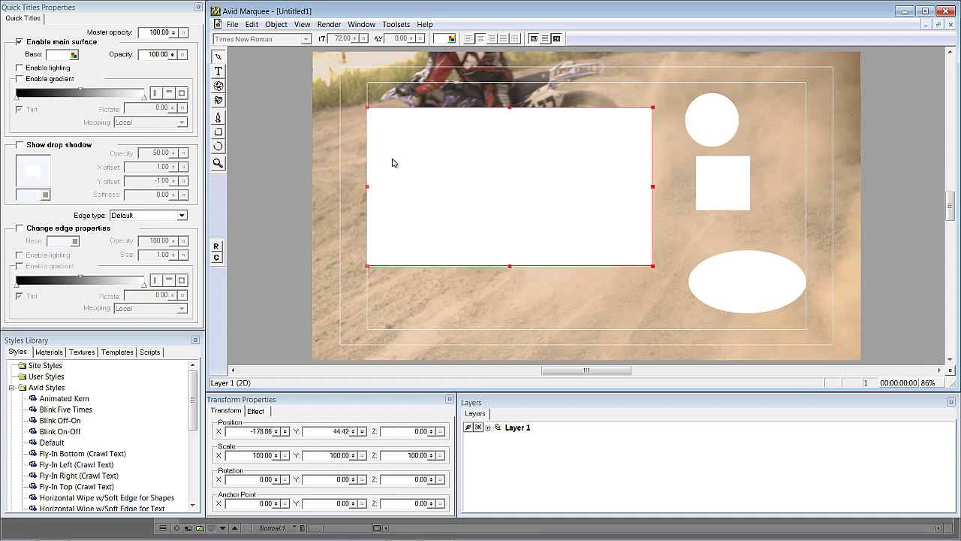
pyautogui.press('Delete')
pyautogui.click(727, 292)
pyautogui.press('Delete')
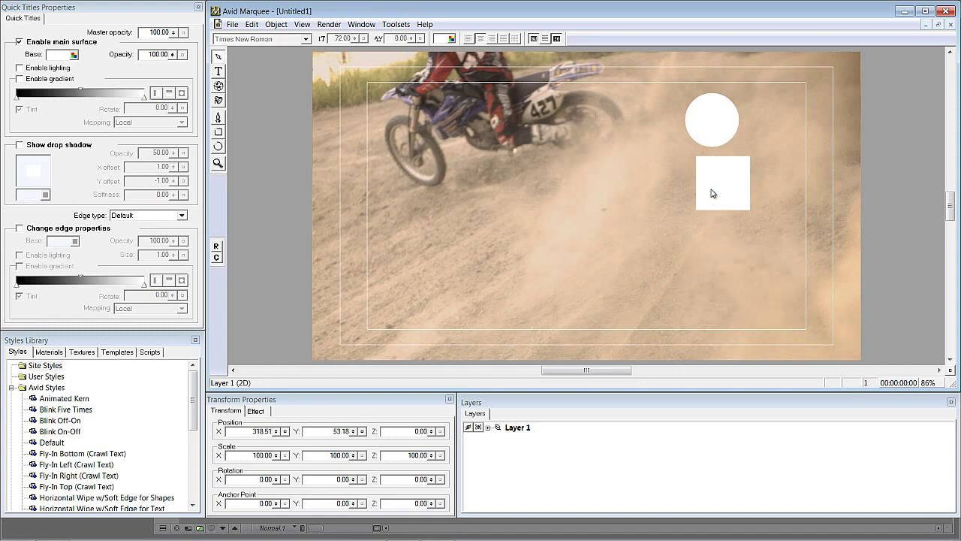
pyautogui.click(714, 191)
pyautogui.press('Delete')
pyautogui.click(704, 127)
pyautogui.press('Delete')
# Undo all the shape drawing and deletions back to the rotated BMXING text.
pyautogui.hotkey('ctrl', 'z')
pyautogui.hotkey('ctrl', 'z')
pyautogui.hotkey('ctrl', 'z')
pyautogui.hotkey('ctrl', 'z')
pyautogui.hotkey('ctrl', 'z')
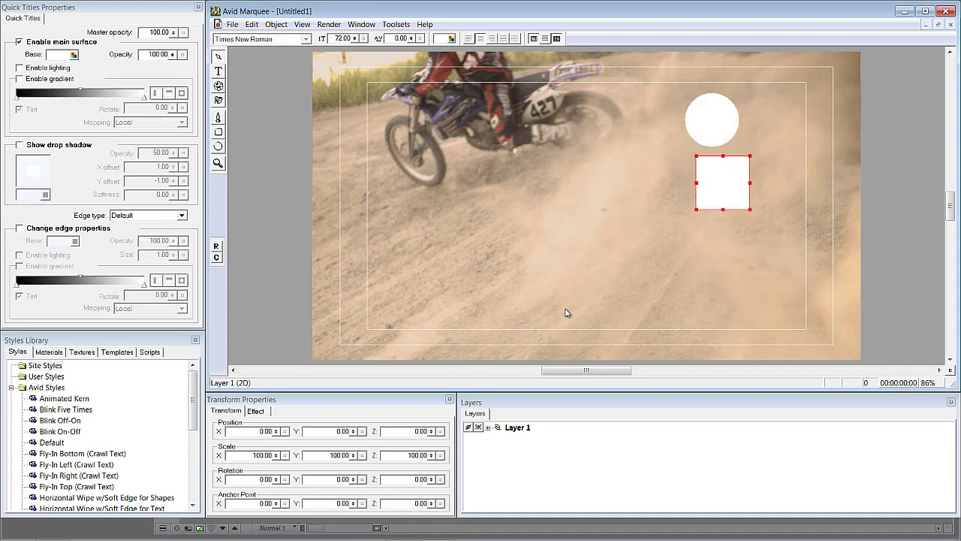
pyautogui.hotkey('ctrl', 'z')
pyautogui.hotkey('ctrl', 'z')
pyautogui.hotkey('ctrl', 'z')
pyautogui.hotkey('ctrl', 'z')
pyautogui.hotkey('ctrl', 'z')
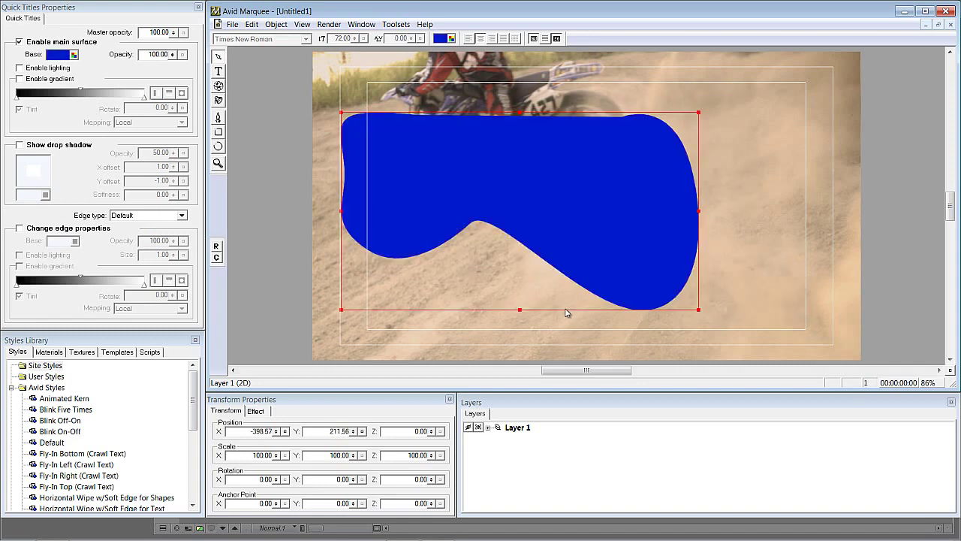
pyautogui.hotkey('ctrl', 'z')
pyautogui.hotkey('ctrl', 'z')
pyautogui.hotkey('ctrl', 'z')
pyautogui.hotkey('ctrl', 'z')
pyautogui.hotkey('ctrl', 'z')
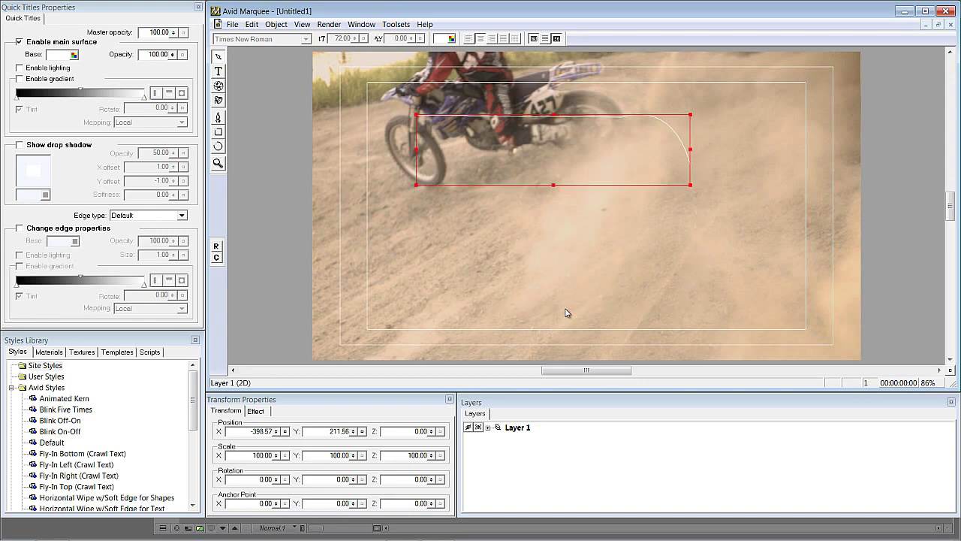
pyautogui.hotkey('ctrl', 'z')
pyautogui.hotkey('ctrl', 'z')
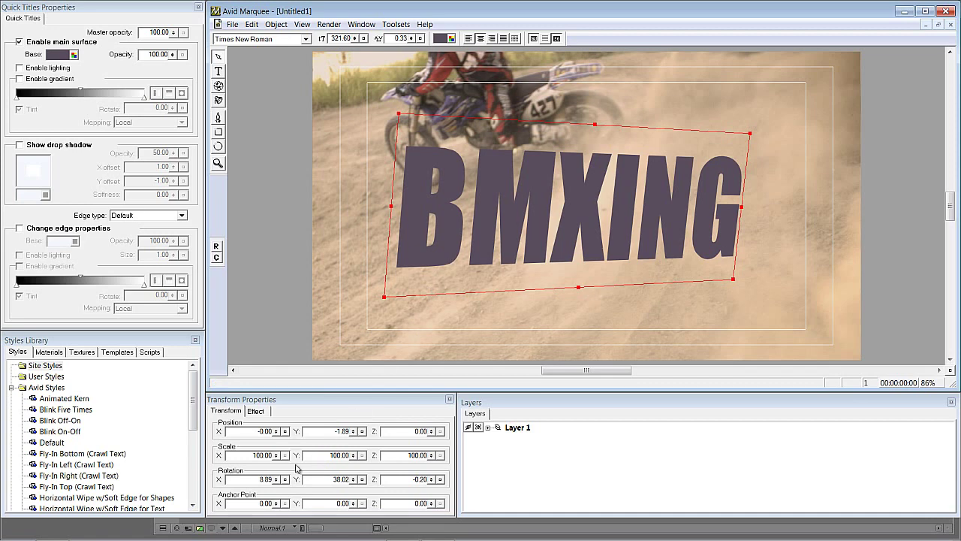
# Rotate the BMXING text further with the Rotate tool to about X -56.2, Y 35.4 and Z -42.5.
pyautogui.click(218, 86)
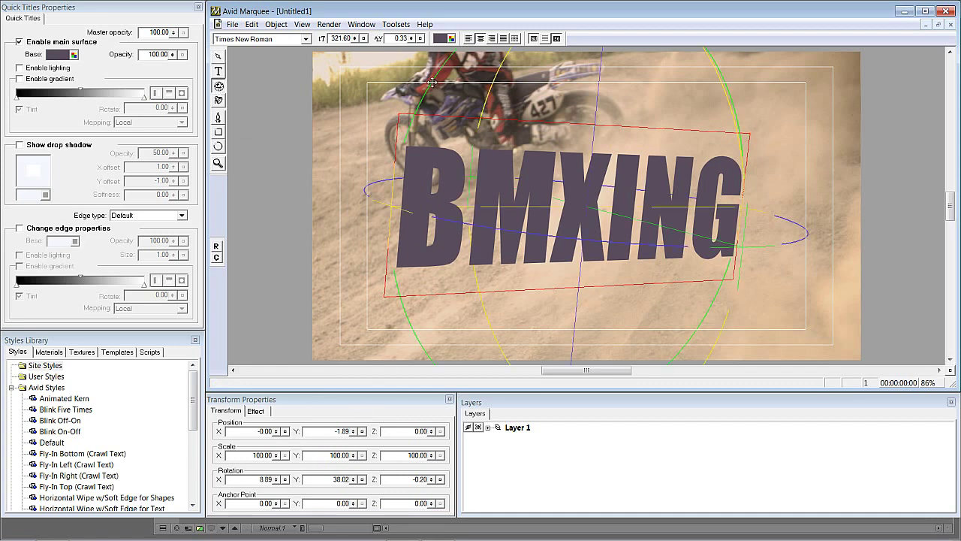
pyautogui.moveTo(432, 82); pyautogui.dragTo(432, 96)
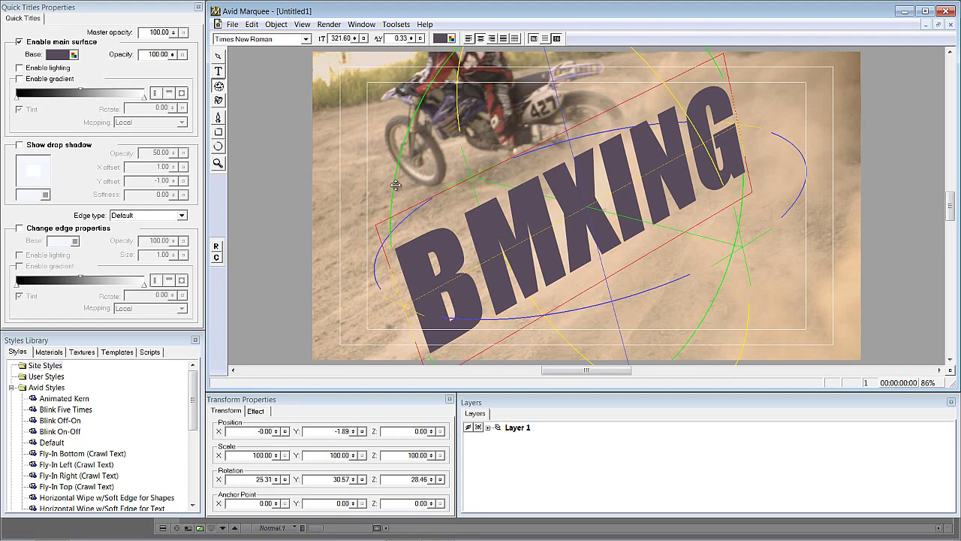
pyautogui.moveTo(397, 189); pyautogui.dragTo(409, 159)
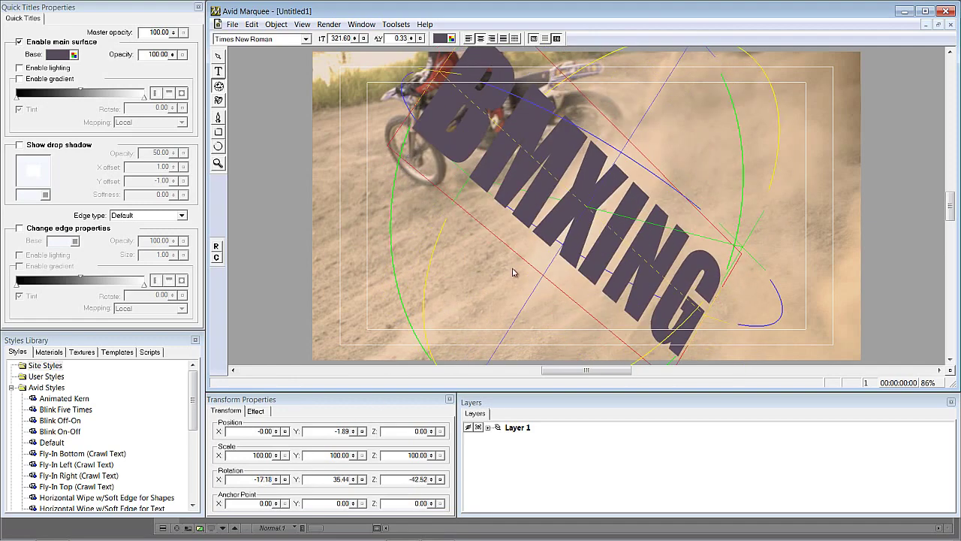
pyautogui.moveTo(429, 281)
pyautogui.mouseDown()
pyautogui.moveTo(425, 305)
pyautogui.moveTo(425, 296)
pyautogui.mouseUp()
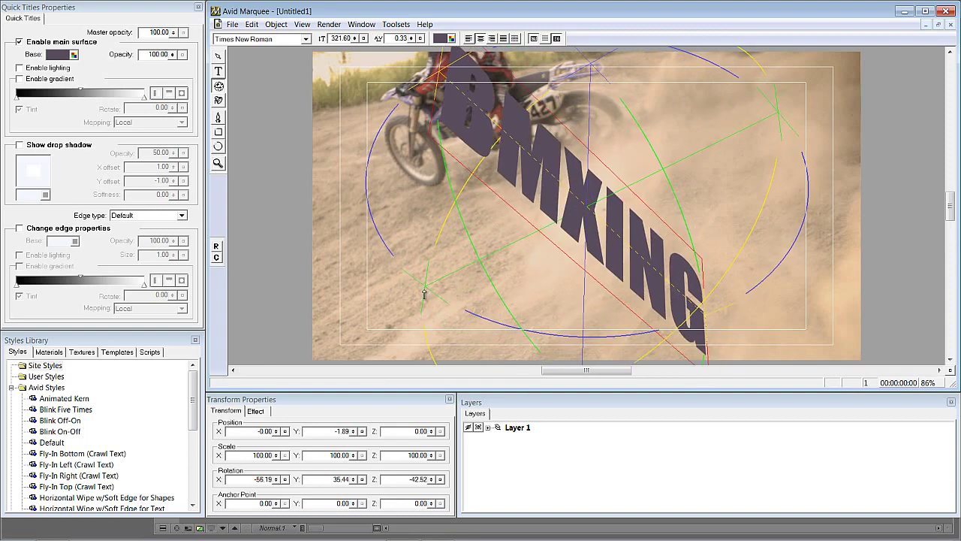
# Reset the rotation of the BMXING text and undo that reset.
pyautogui.rightClick(475, 248)
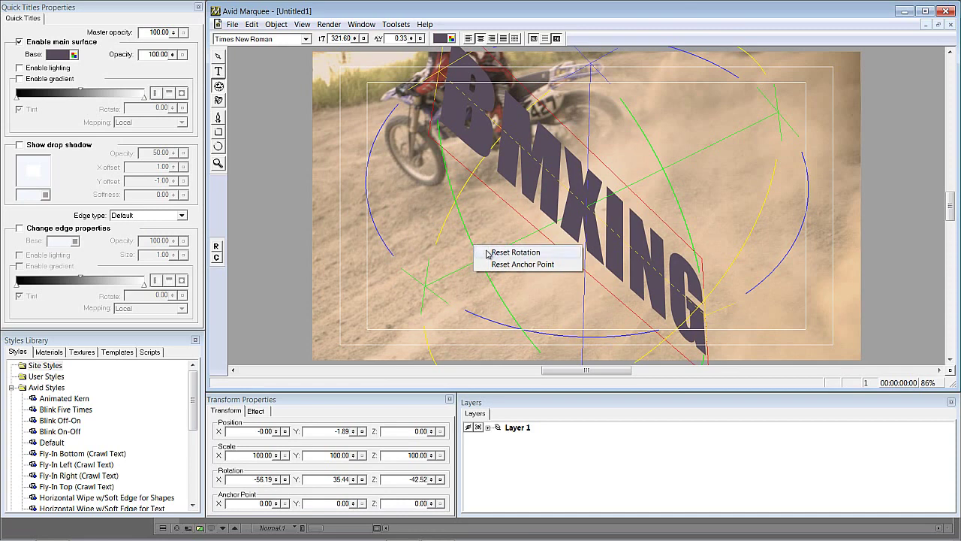
pyautogui.click(489, 253)
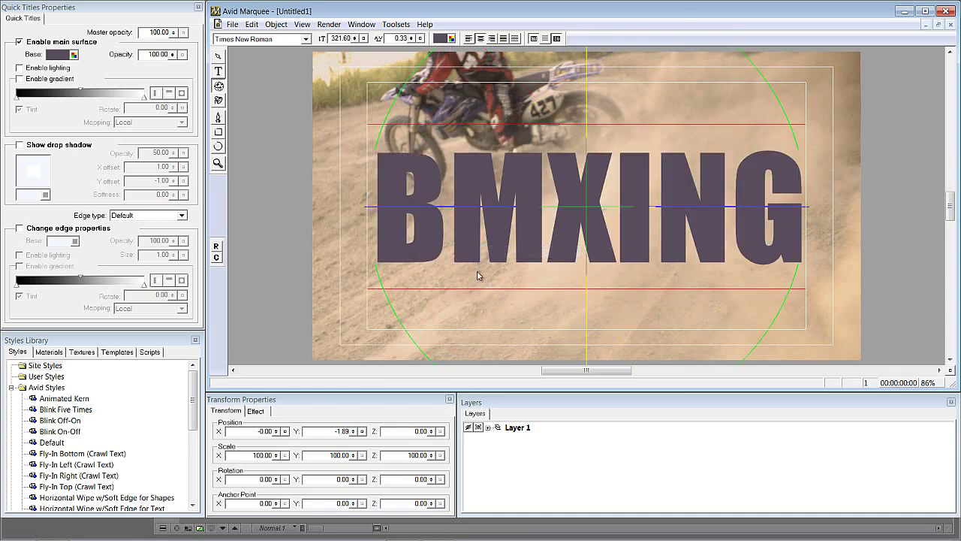
pyautogui.hotkey('ctrl', 'z')
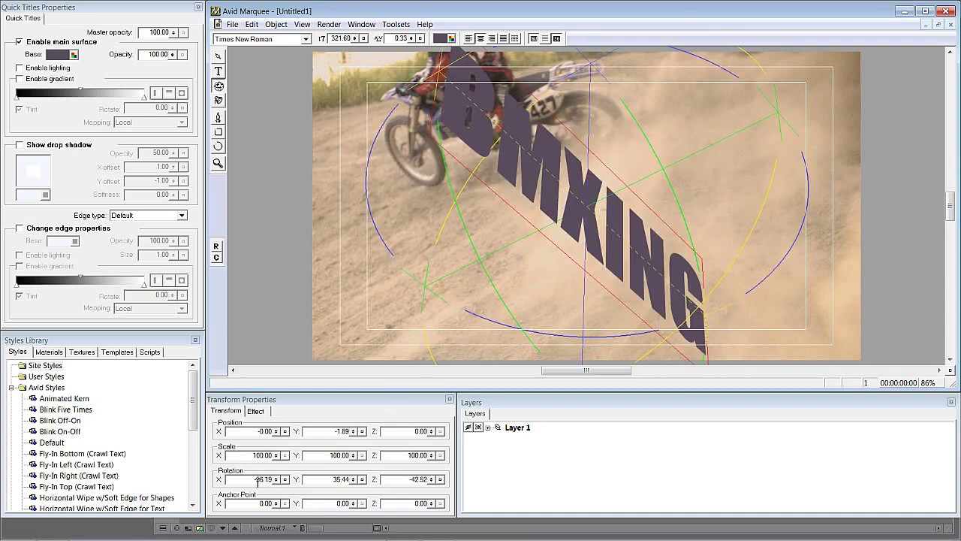
# Set the X, Y and Z rotation of the BMXING text to 0.
pyautogui.doubleClick(257, 479)
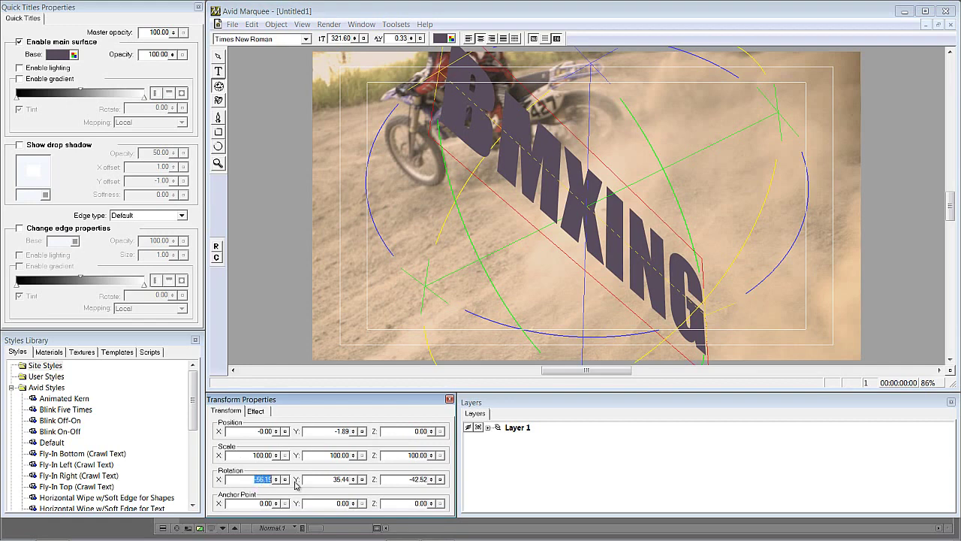
pyautogui.write('0')
pyautogui.press('Tab')
pyautogui.write('0')
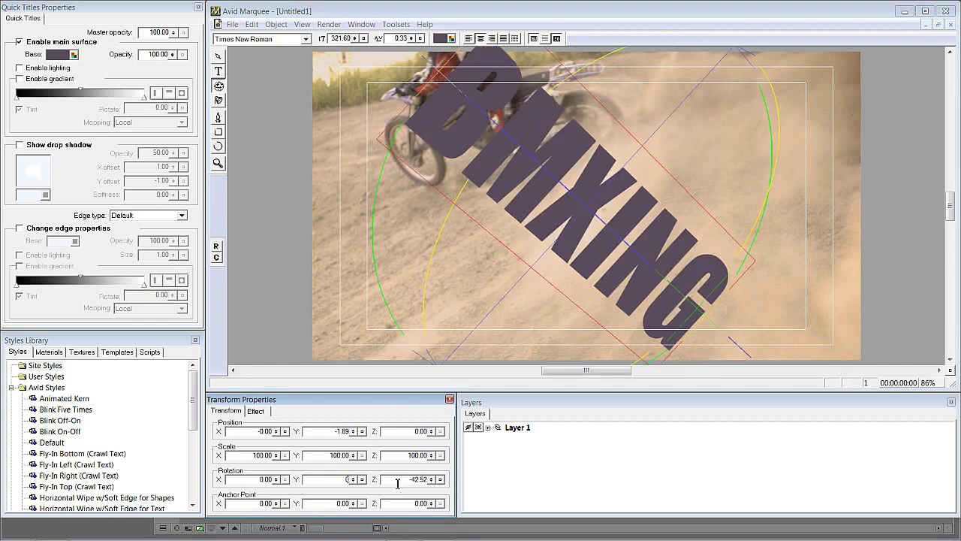
pyautogui.press('Tab')
pyautogui.write('0')
pyautogui.press('Return')
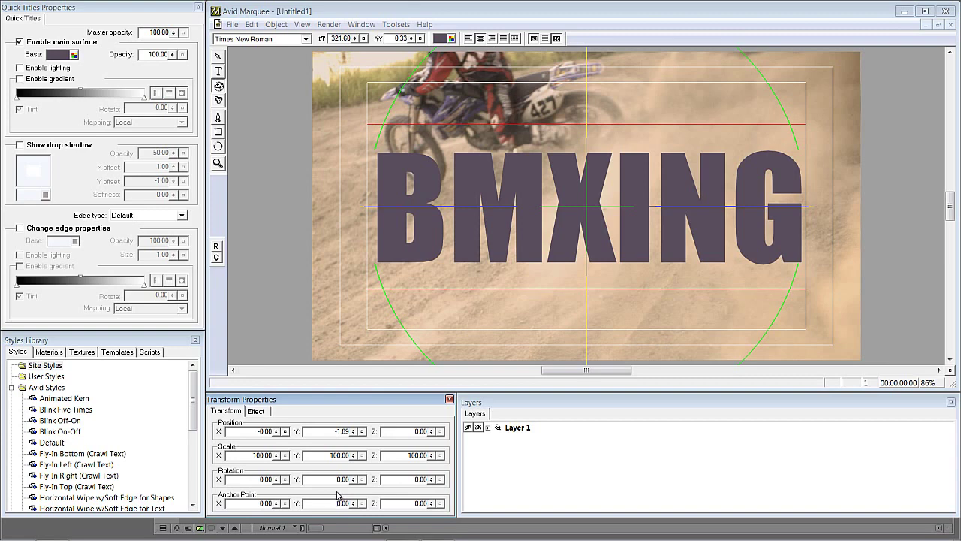
pyautogui.rightClick(516, 208)
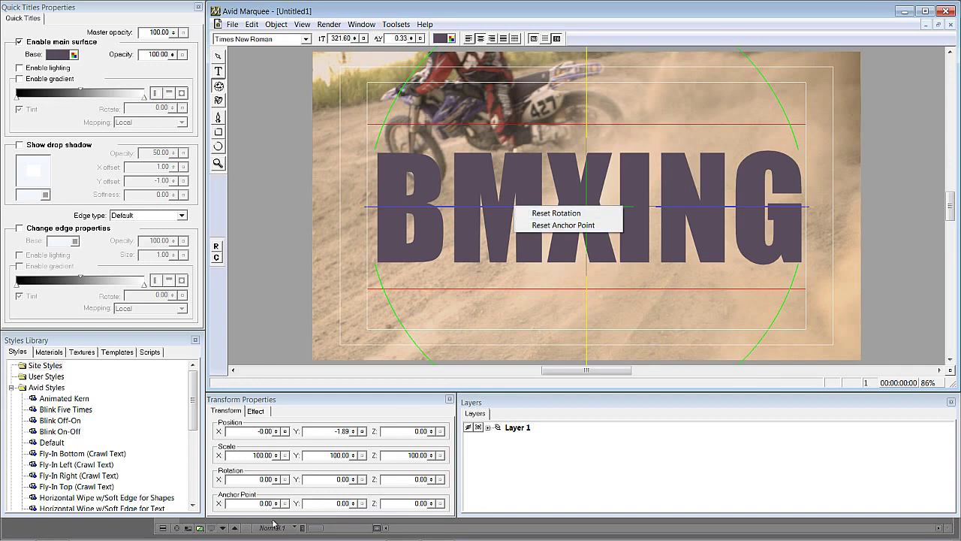
# Set the X rotation of the BMXING text to 15.
pyautogui.click(253, 480)
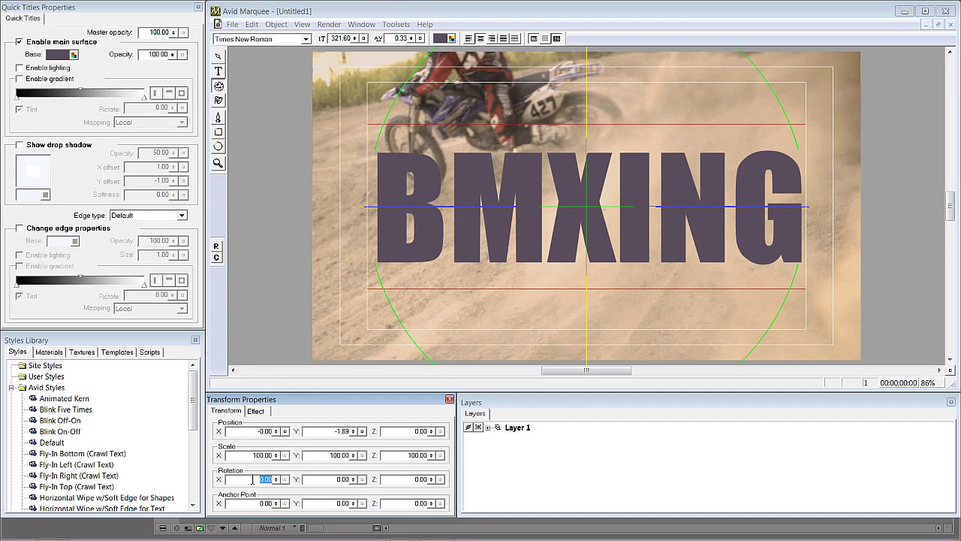
pyautogui.click(277, 470)
pyautogui.write('8')
pyautogui.press('BackSpace')
pyautogui.press('BackSpace')
pyautogui.press('BackSpace')
pyautogui.press('BackSpace')
pyautogui.press('BackSpace')
pyautogui.press('BackSpace')
pyautogui.press('Return')
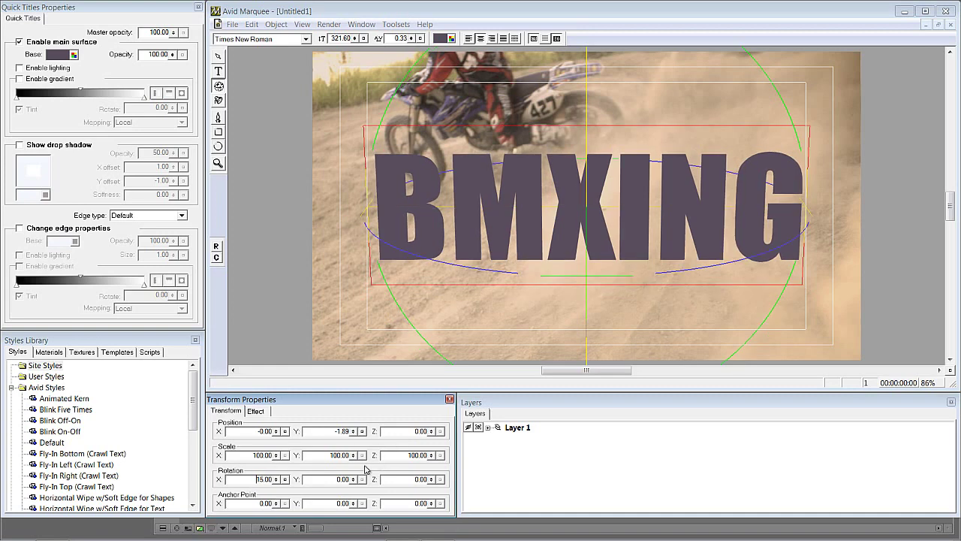
# Set the Y rotation of the BMXING text to 45, and undo the X and Y rotation changes.
pyautogui.doubleClick(346, 485)
pyautogui.write('15')
pyautogui.press('Return')
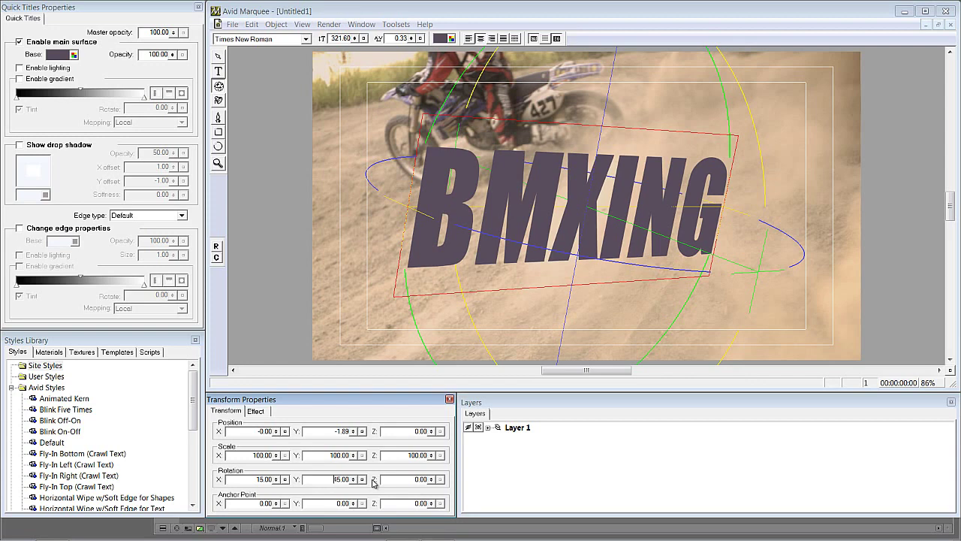
pyautogui.hotkey('ctrl', 'z')
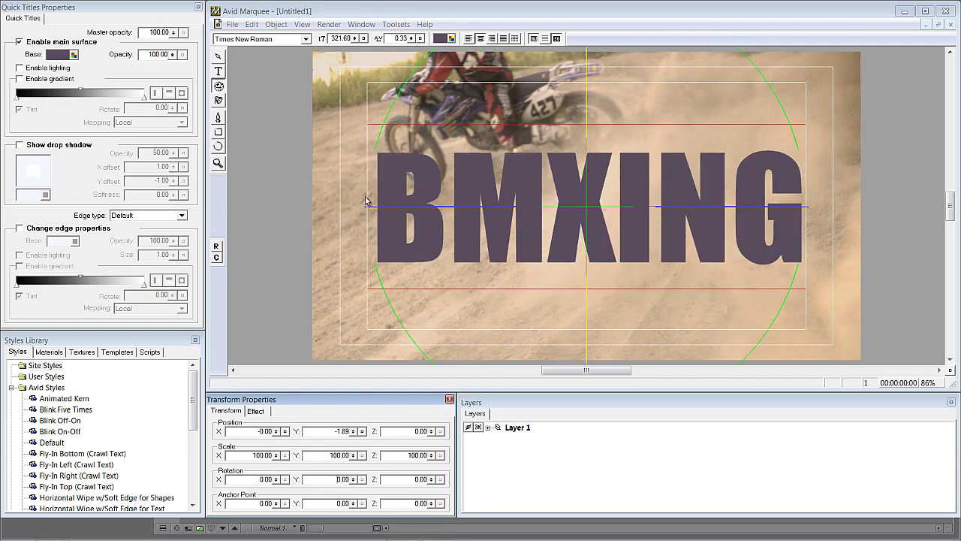
pyautogui.hotkey('ctrl', 'z')
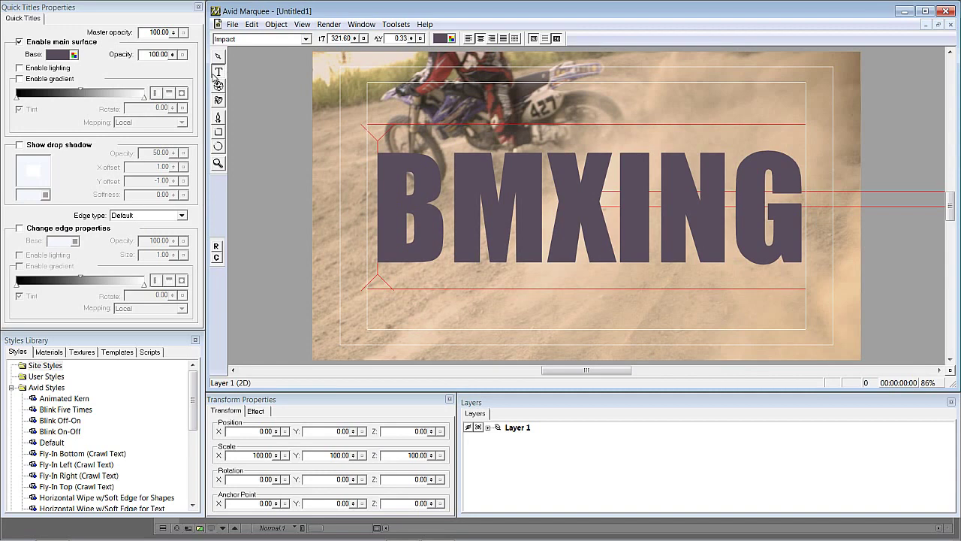
# Reduce the font size of only the letters MXIN in BMXING to about 213.6, and undo the size change.
pyautogui.click(455, 208)
pyautogui.keyDown('shift'); pyautogui.click(544, 211); pyautogui.keyUp('shift')
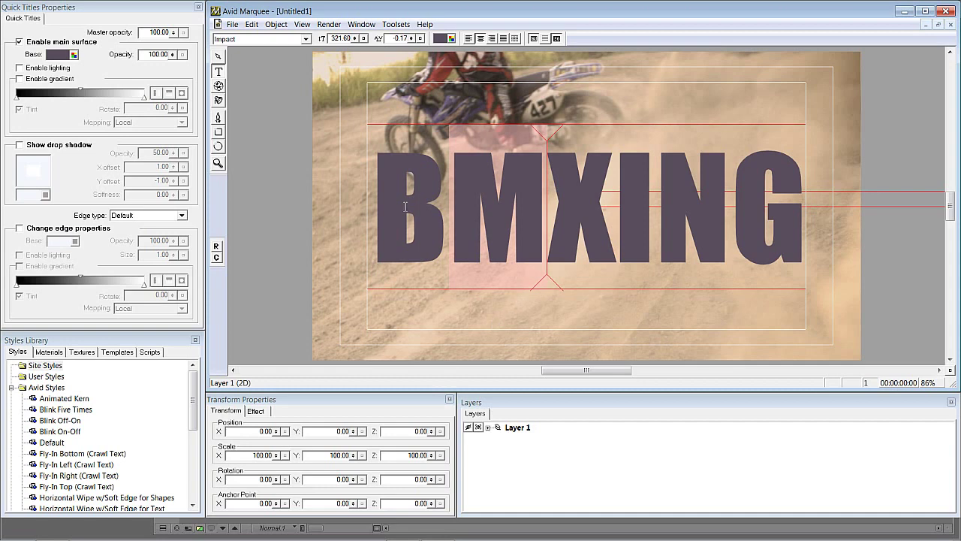
pyautogui.moveTo(725, 215); pyautogui.dragTo(454, 216)
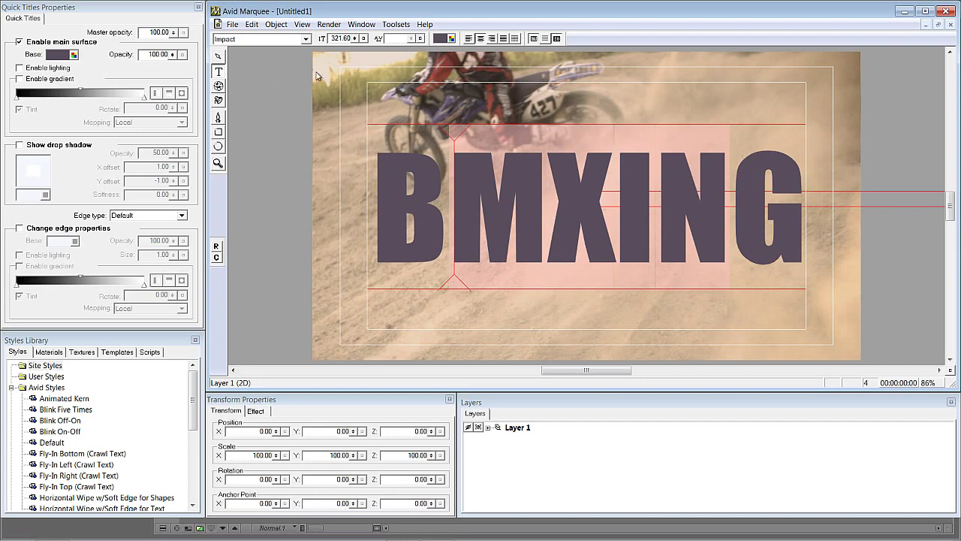
pyautogui.moveTo(353, 38); pyautogui.dragTo(358, 63)
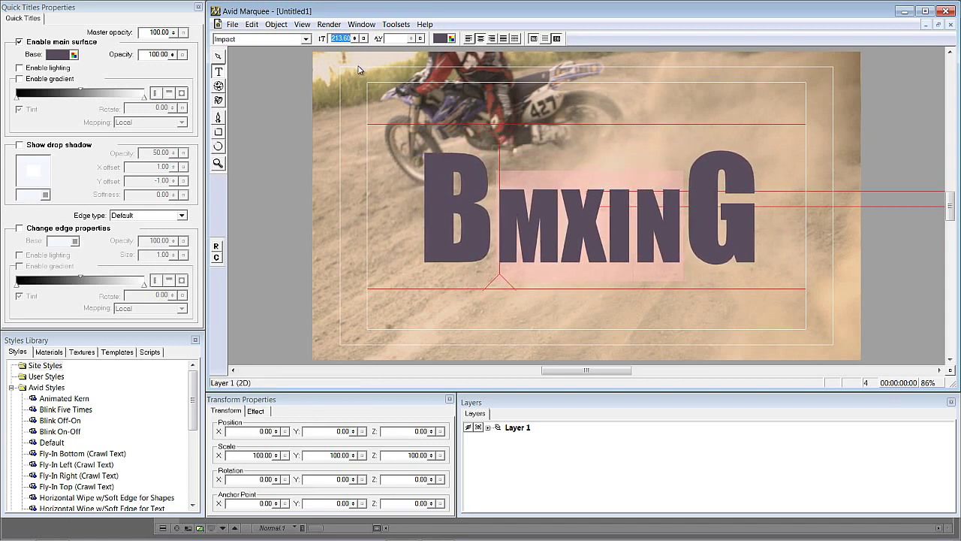
pyautogui.hotkey('ctrl', 'z')
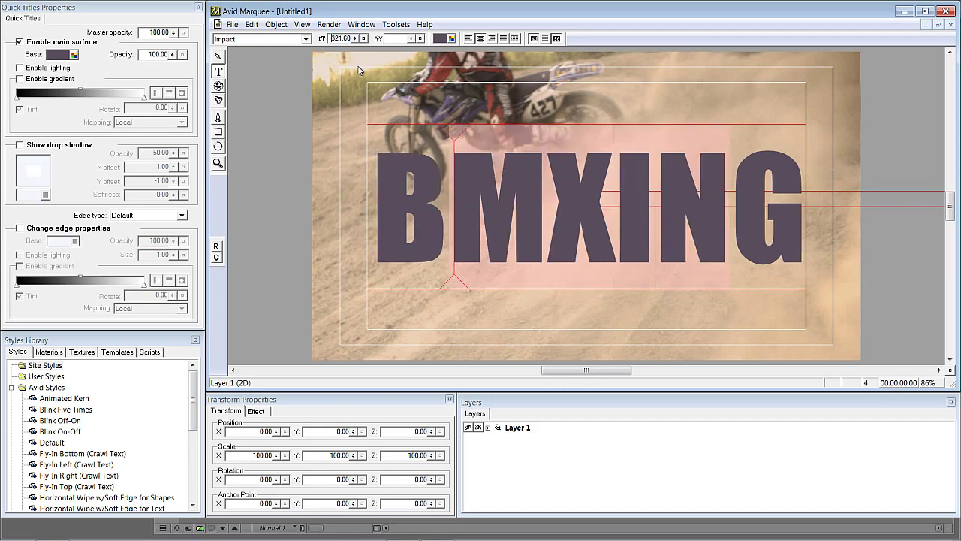
# Select only the letter M in BMXING as an object and scale it to 102.67 in X.
pyautogui.moveTo(454, 212); pyautogui.dragTo(550, 205)
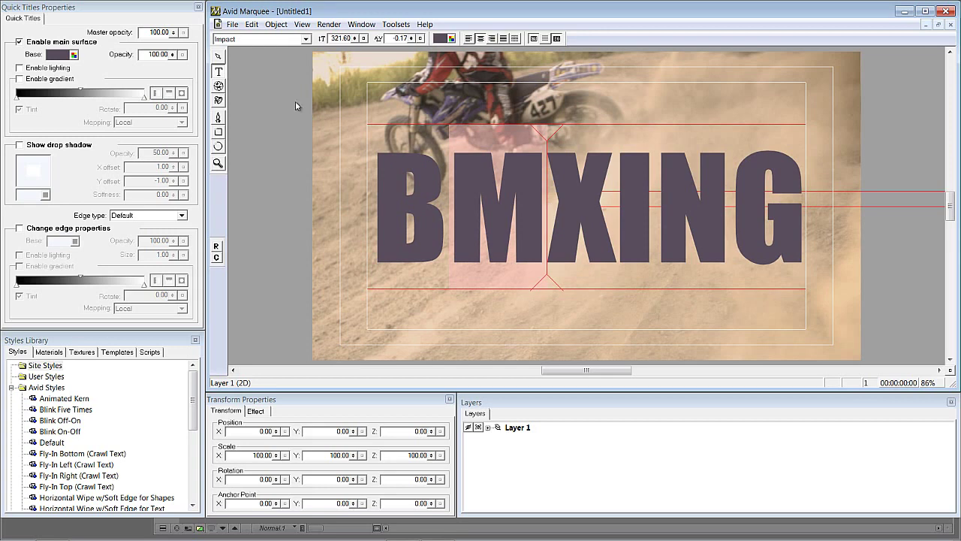
pyautogui.click(218, 58)
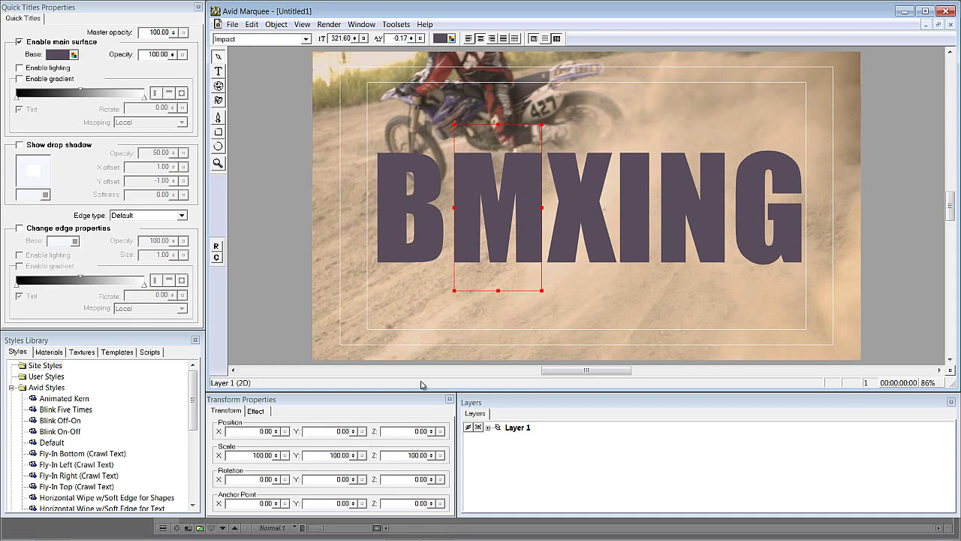
pyautogui.moveTo(277, 455)
pyautogui.mouseDown()
pyautogui.moveTo(280, 469)
pyautogui.moveTo(284, 437)
pyautogui.moveTo(285, 455)
pyautogui.mouseUp()
# Rotate the letter M about its Y axis to about -26 with the Rotate tool.
pyautogui.click(218, 87)
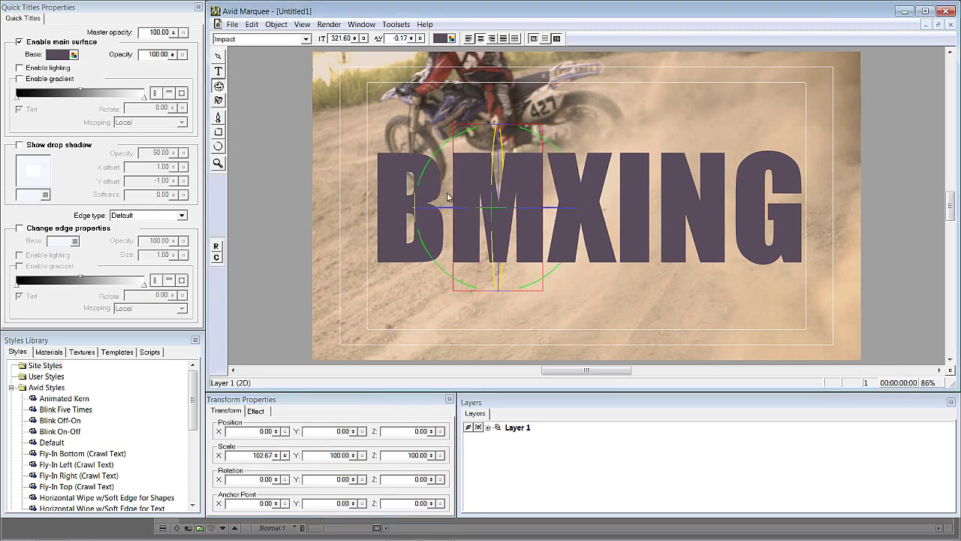
pyautogui.moveTo(446, 209); pyautogui.dragTo(415, 214)
pyautogui.moveTo(437, 210); pyautogui.dragTo(458, 212)
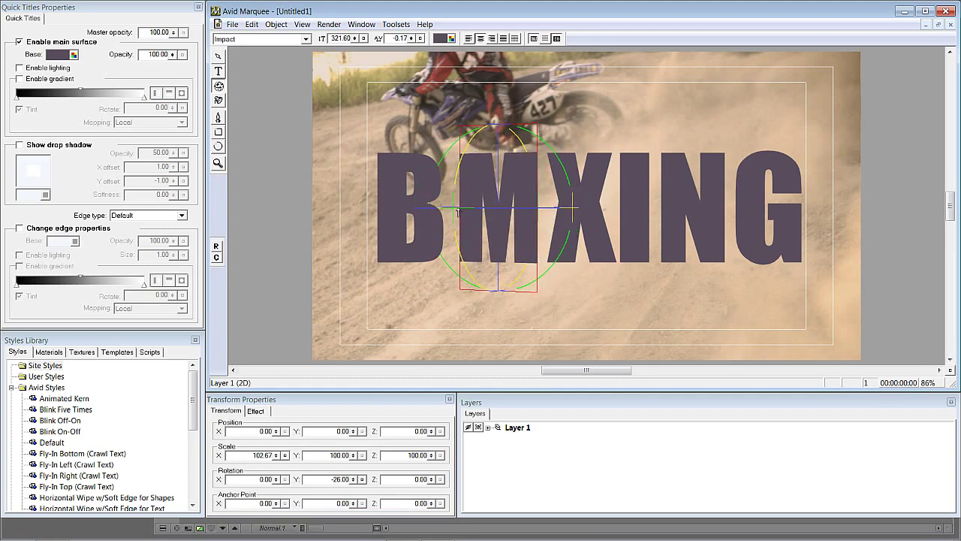